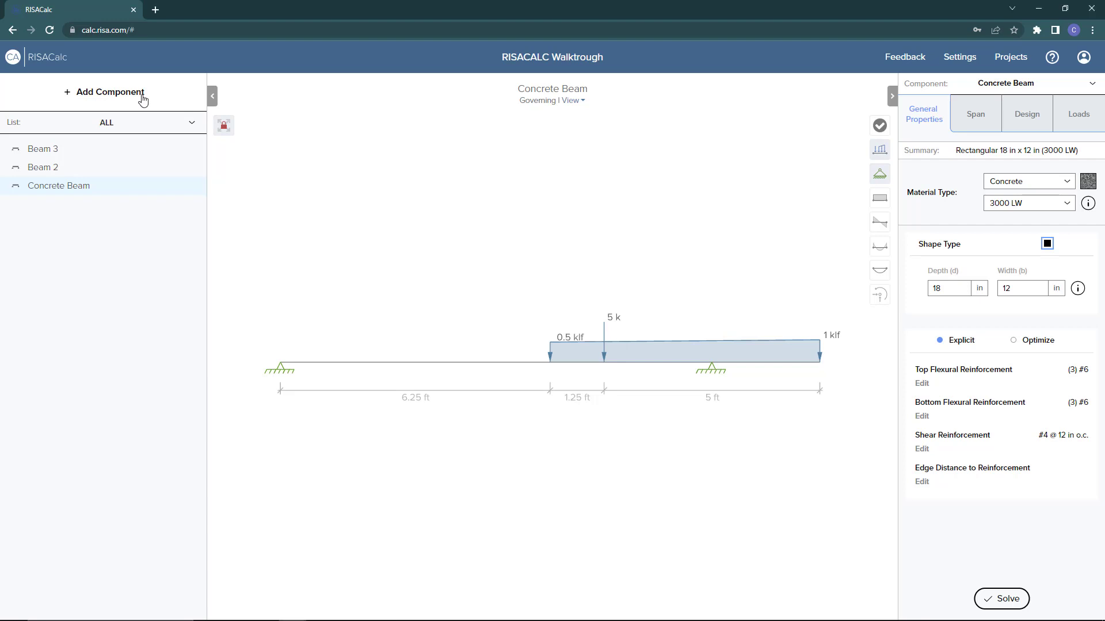
Add Wind Load 1 to the project and choose ASCE 7-16 as the wind code in Settings
left_click(143, 99)
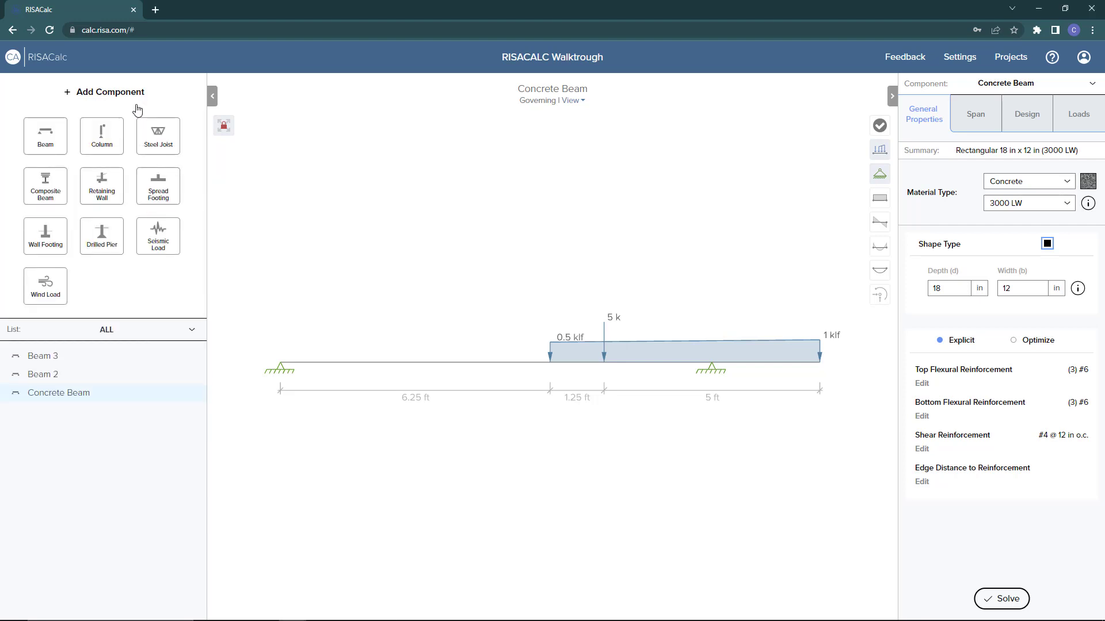
left_click(45, 286)
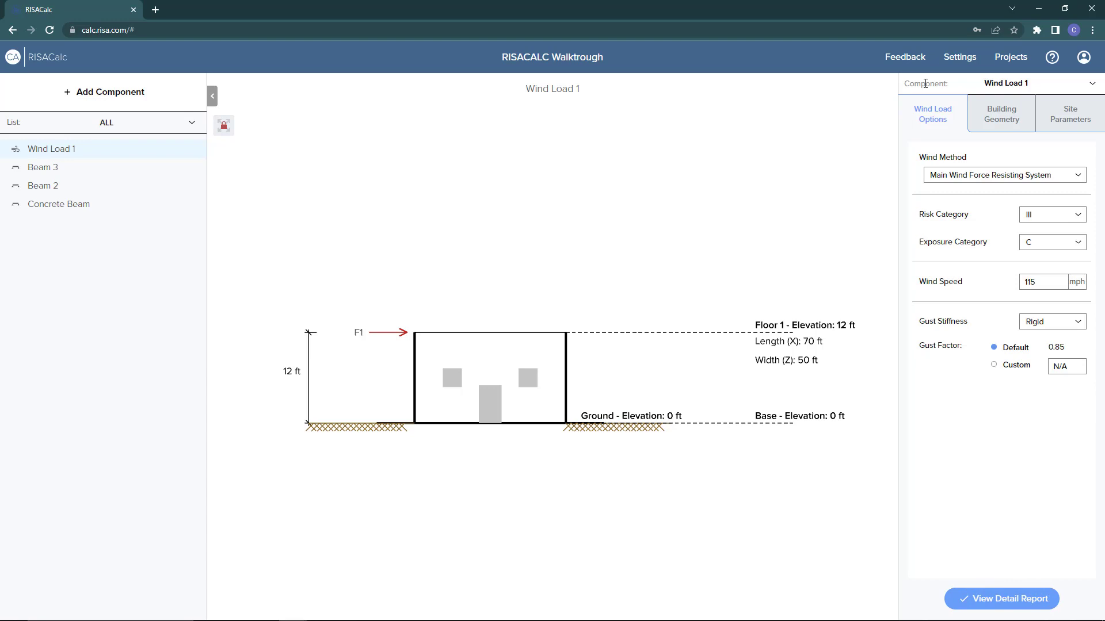
left_click(964, 63)
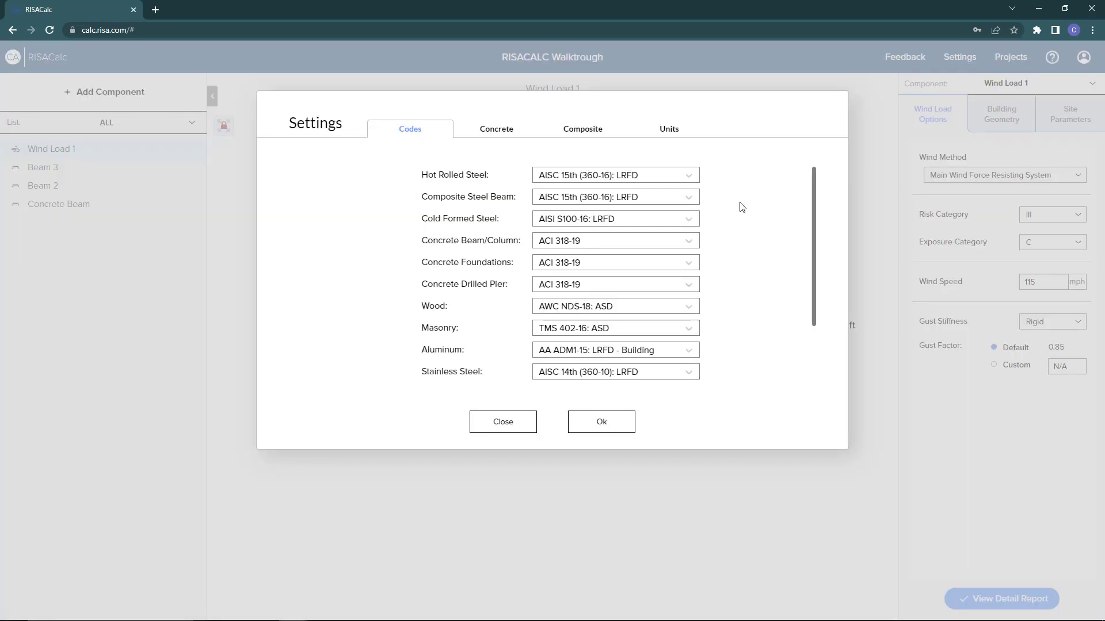
scroll(754, 215, "down", 2)
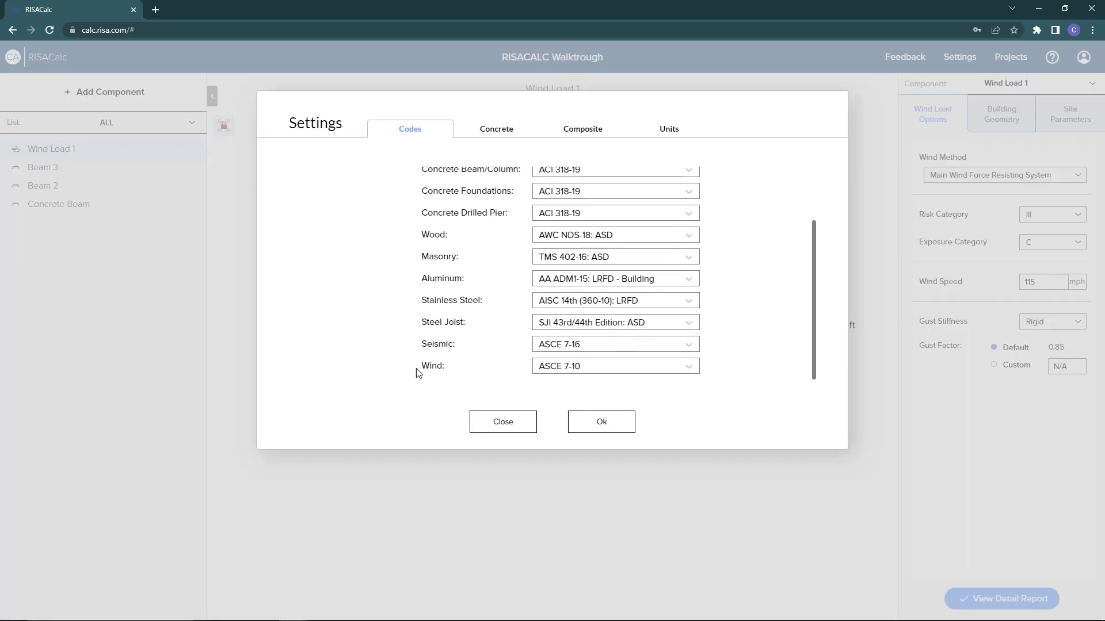
left_click(688, 369)
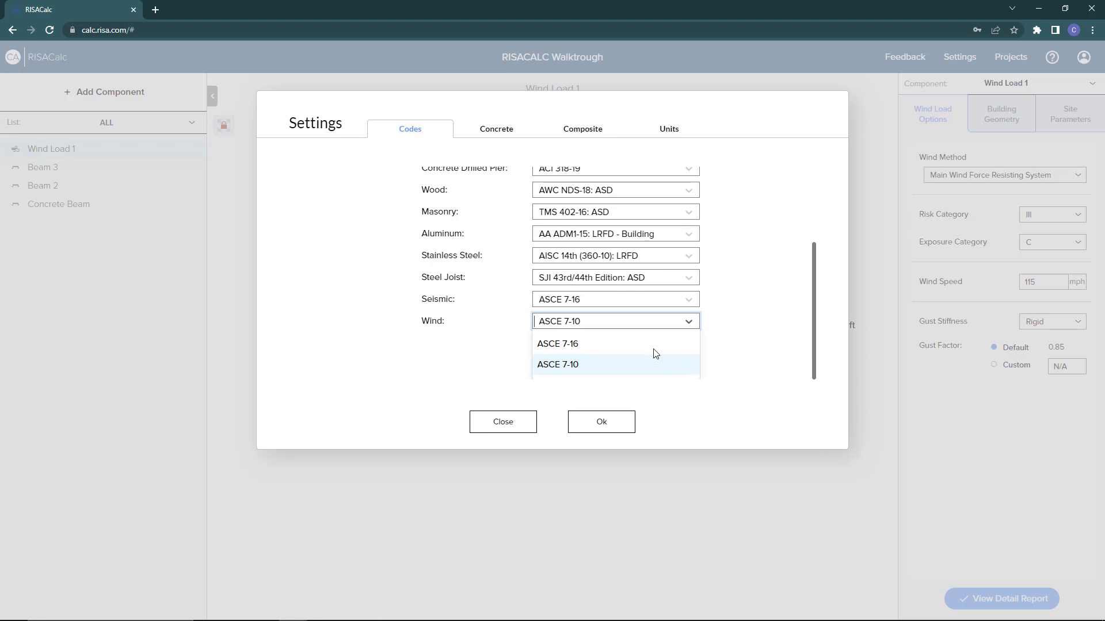
left_click(626, 343)
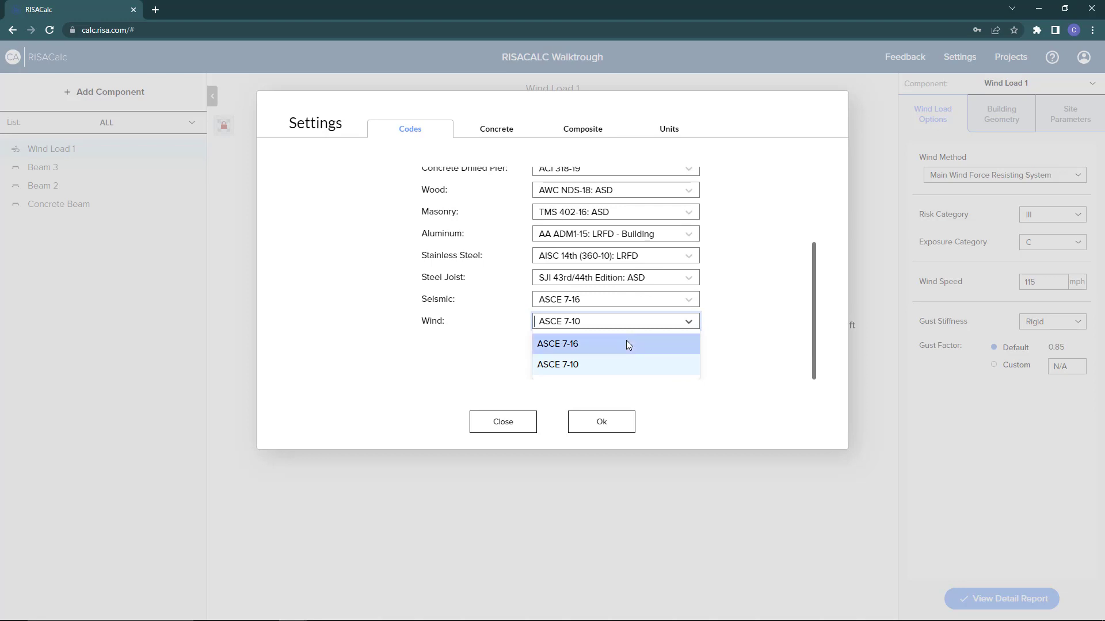
left_click(598, 426)
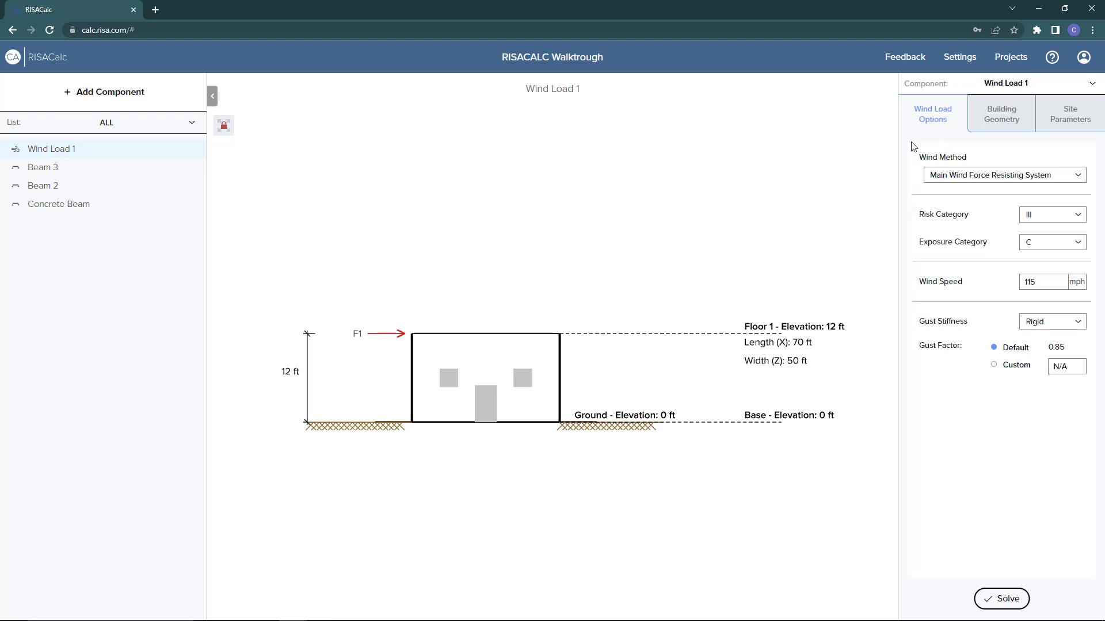
Keep Main Wind Force Resisting System, risk category III and exposure C, and enter 110 mph wind speed
left_click(1079, 177)
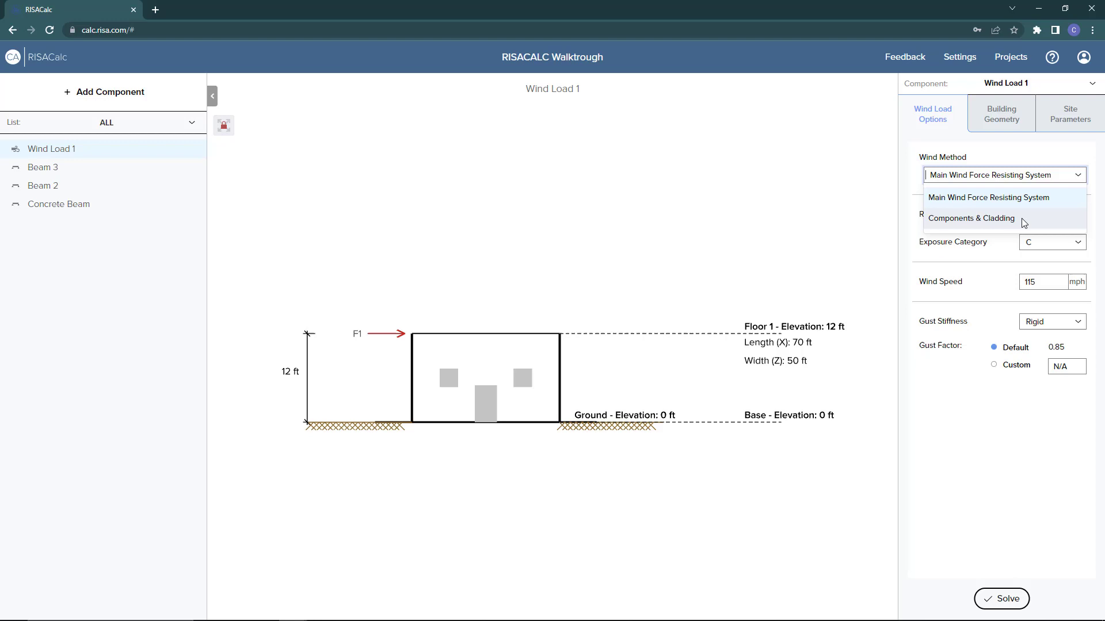
left_click(1028, 198)
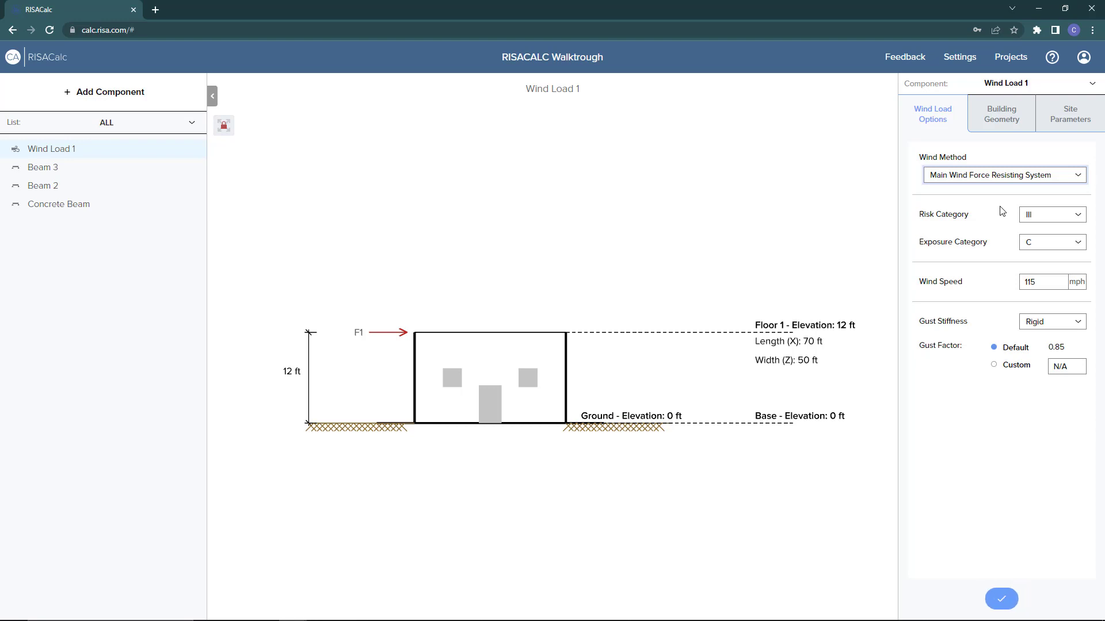
left_click(1077, 216)
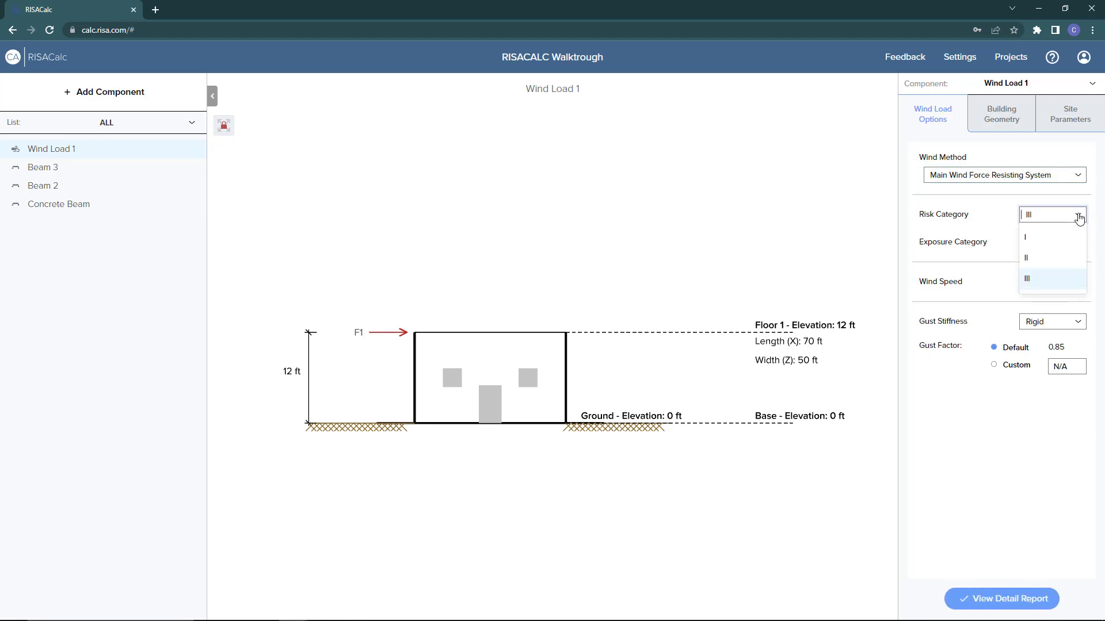
left_click(1043, 288)
left_click(1078, 251)
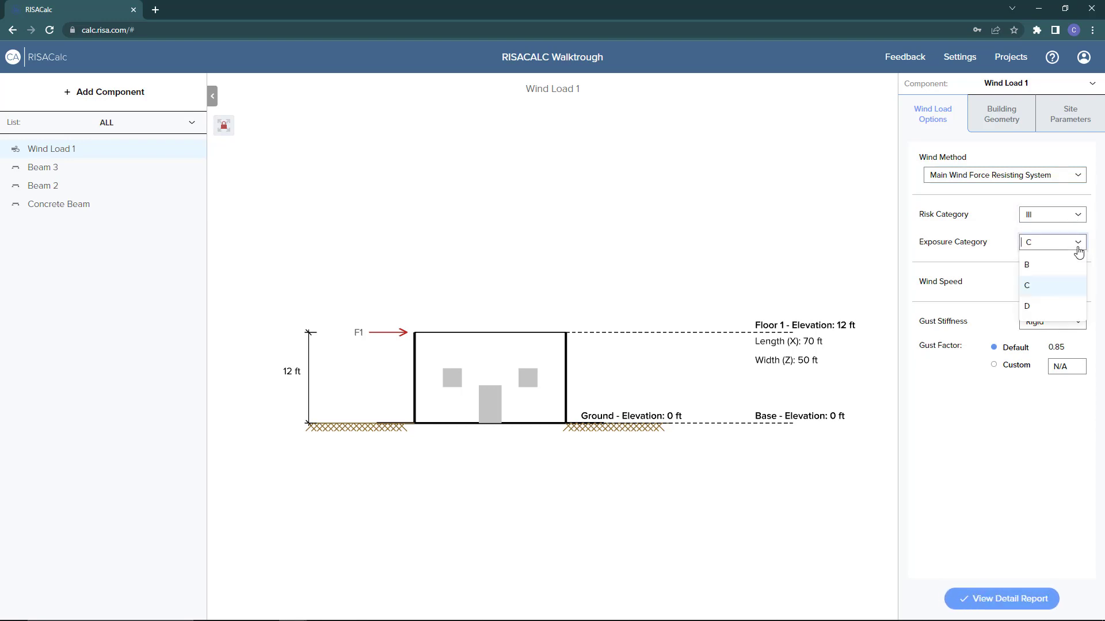
left_click(1046, 287)
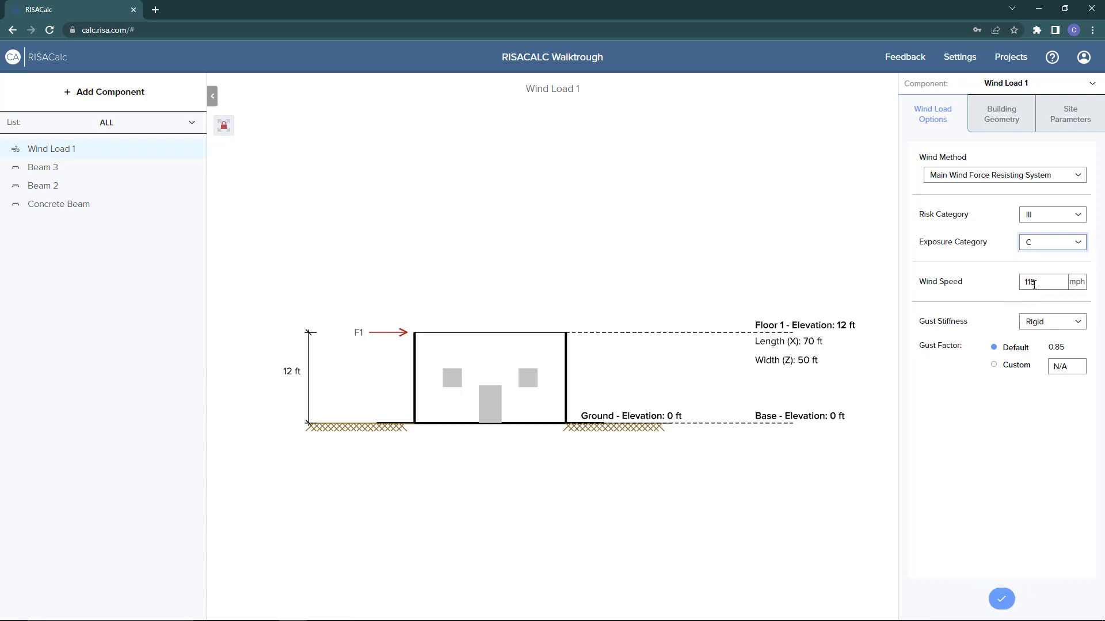
double_click(1034, 285)
type("110")
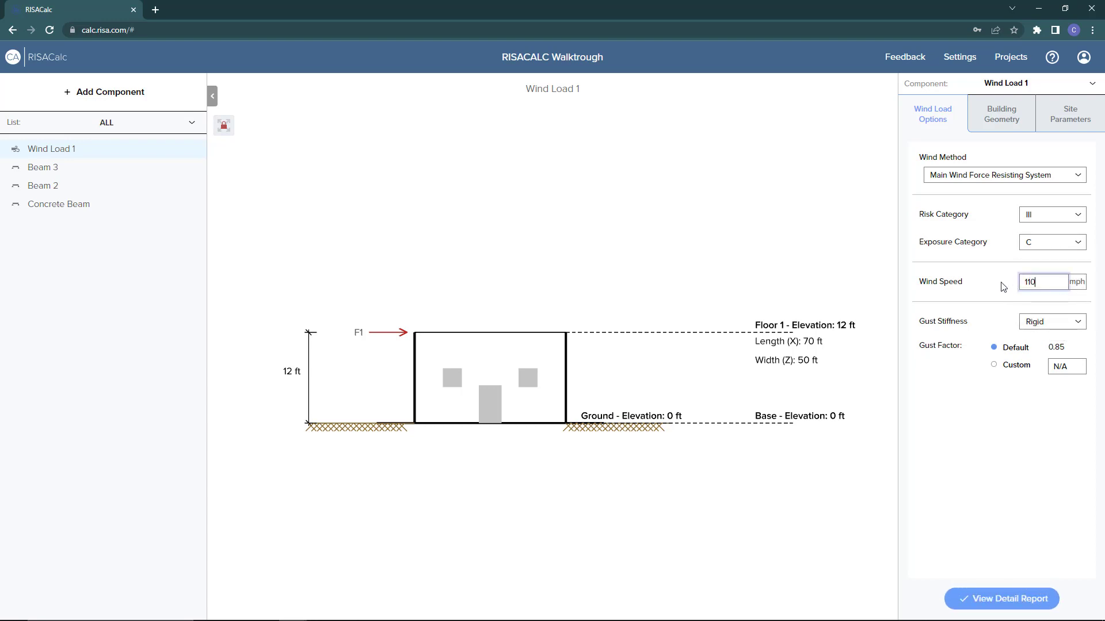
left_click(985, 313)
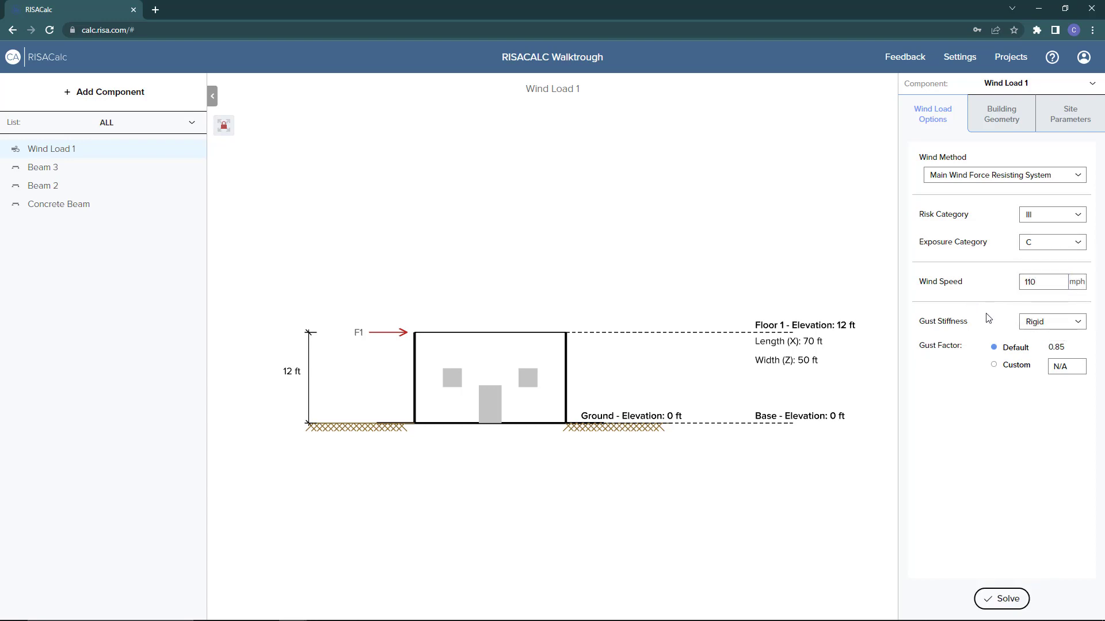
Try flexible gust stiffness, then switch the building back to rigid
left_click(1082, 328)
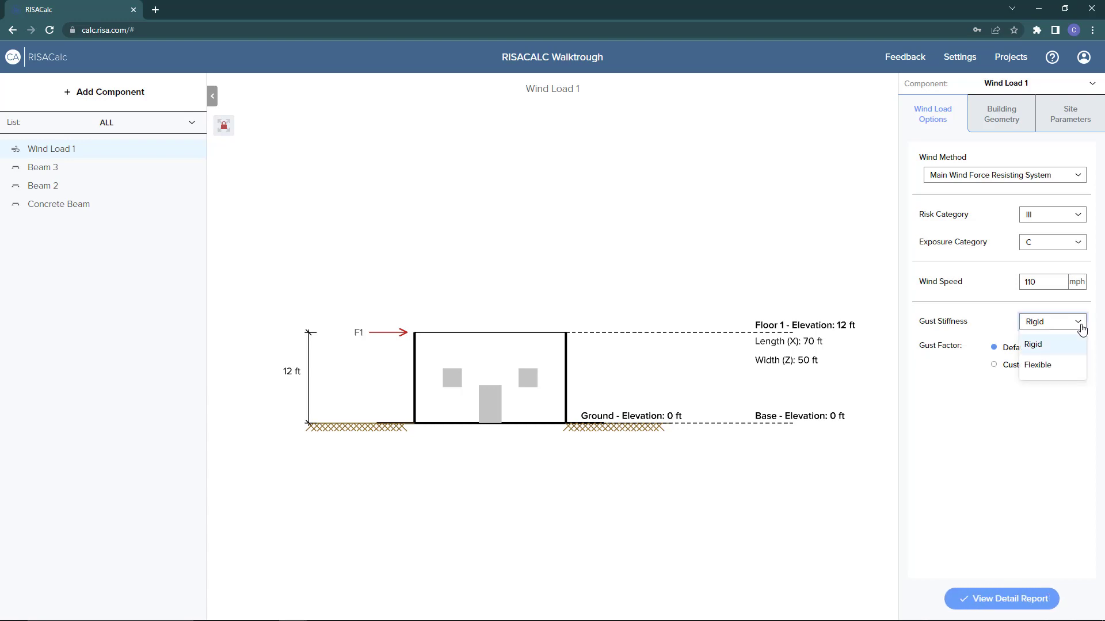
left_click(1049, 368)
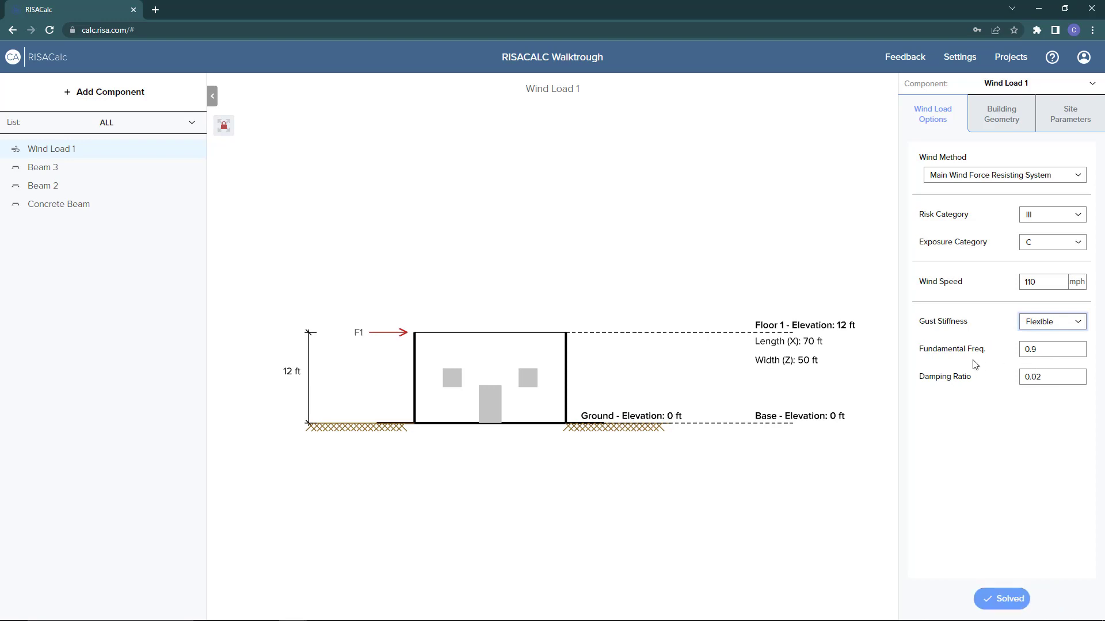
left_click(1045, 352)
key("Tab")
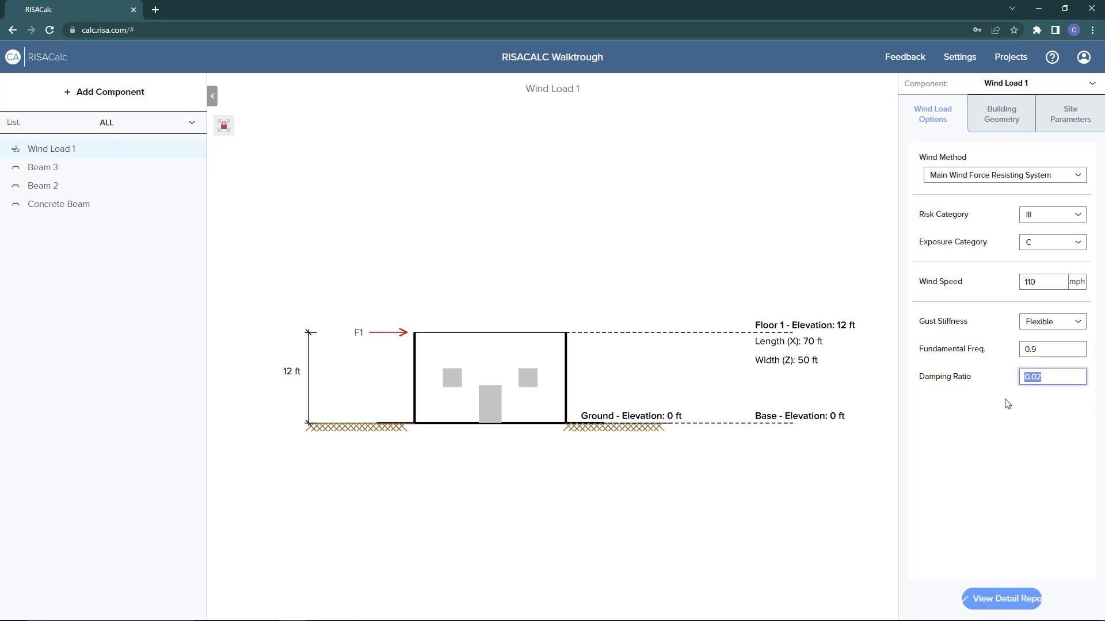
left_click(1079, 325)
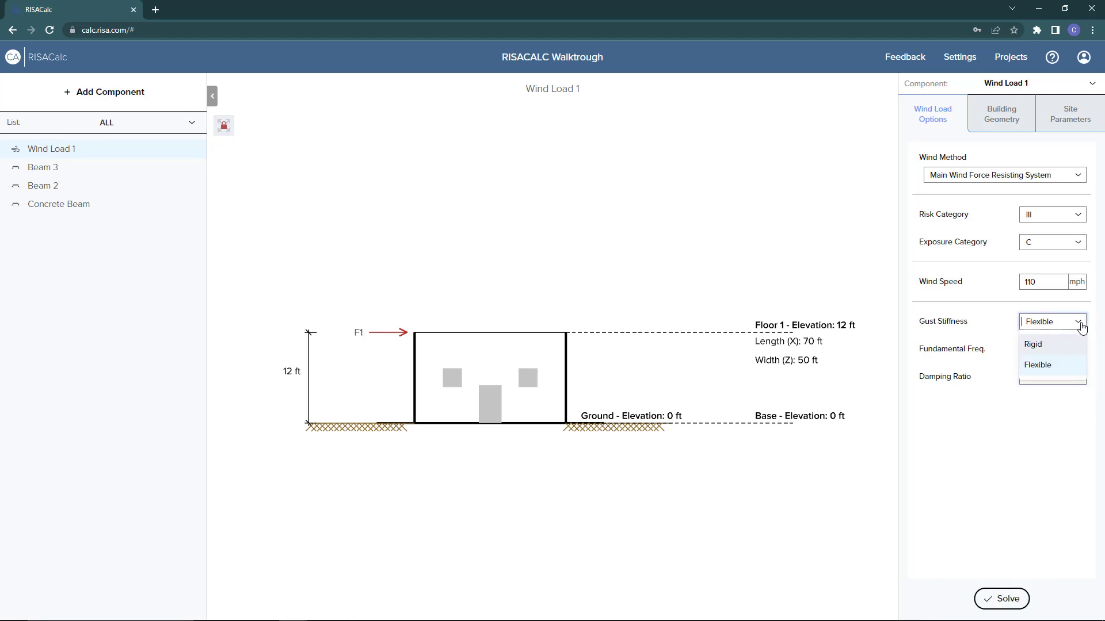
left_click(1048, 344)
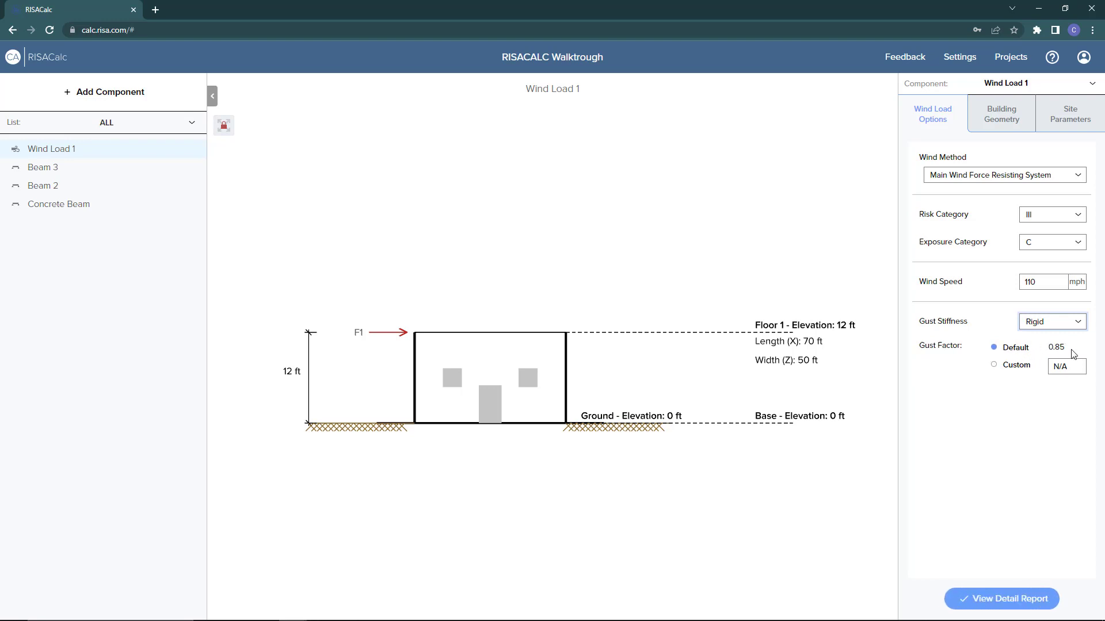
Try a custom gust factor, then return to the default 0.85 gust factor
left_click(995, 366)
double_click(1074, 368)
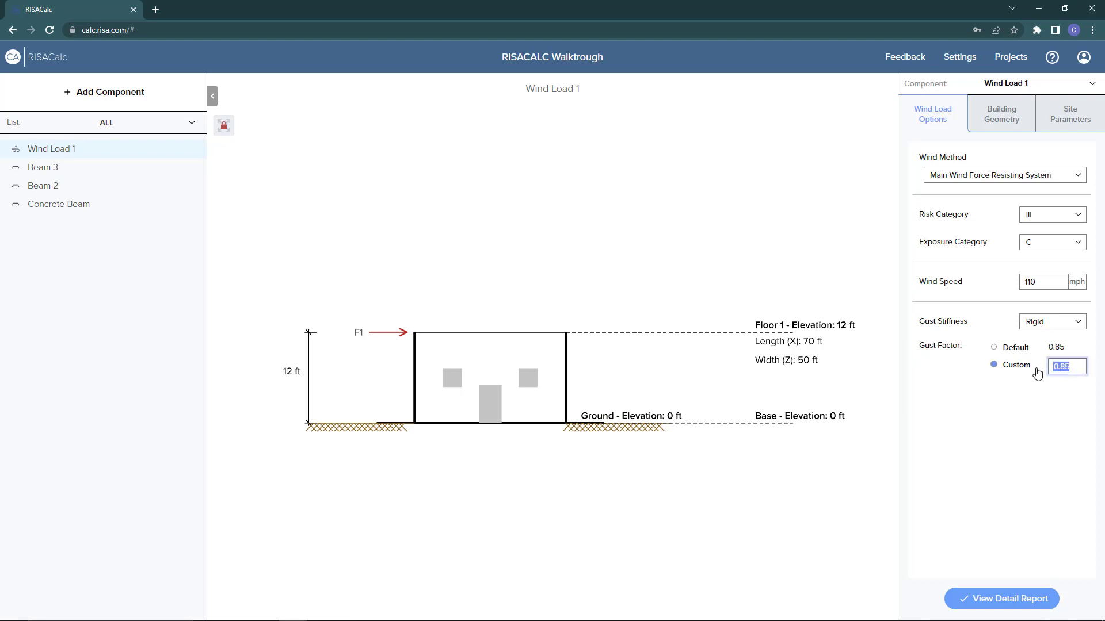
key("BackSpace")
left_click(1060, 403)
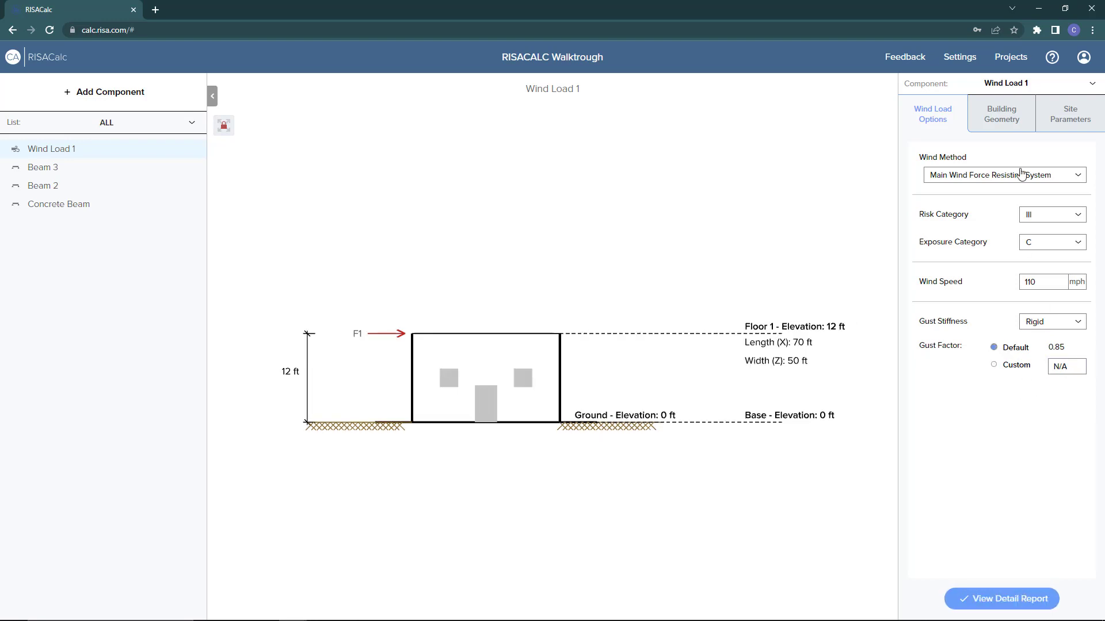
Enter -5 ft as the building's base elevation in the Building Geometry inputs
left_click(1017, 129)
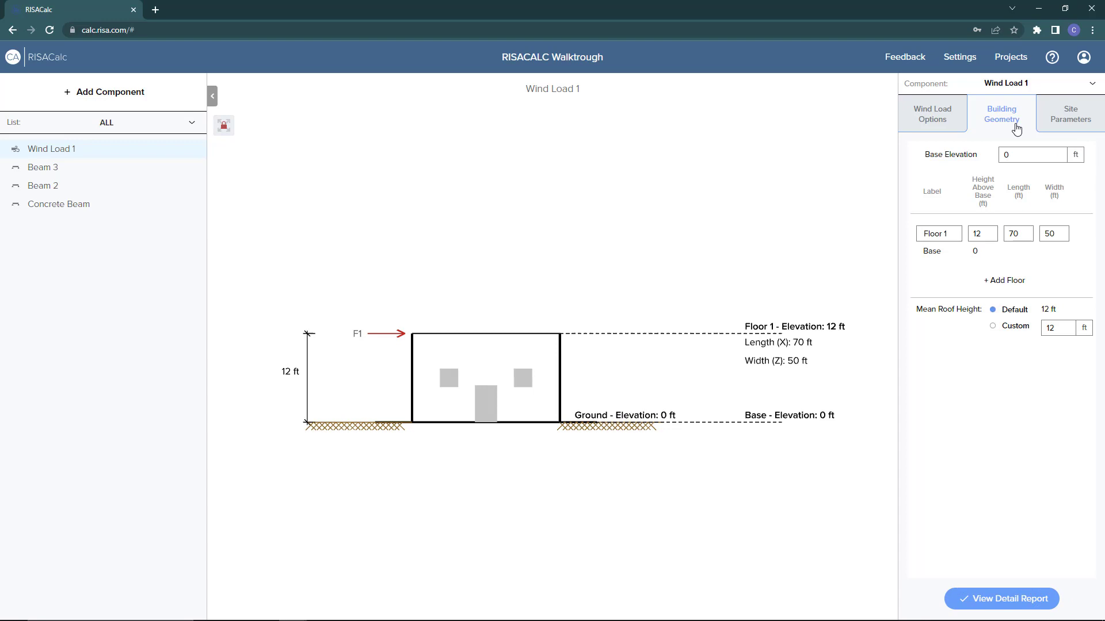
left_click(1016, 158)
type("-5")
left_click(1024, 235)
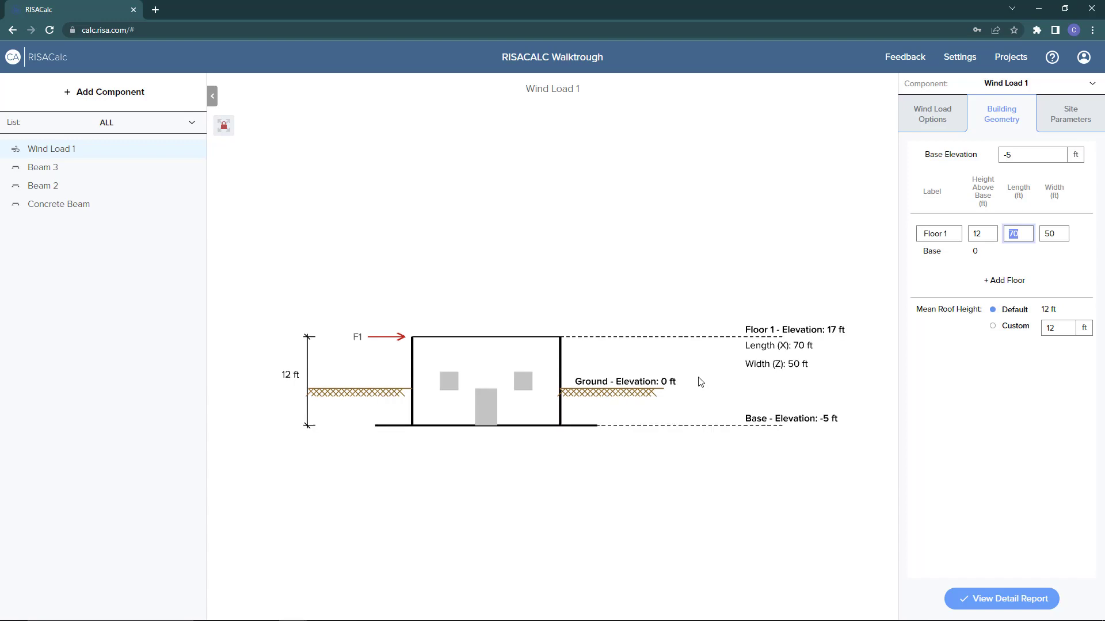
left_click(991, 160)
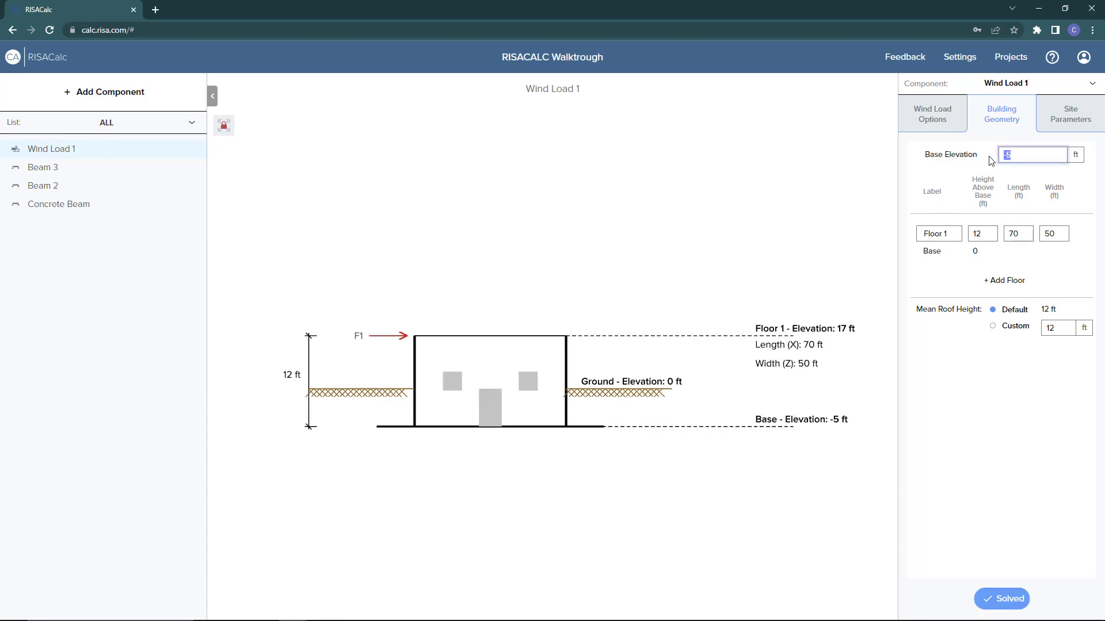
type("5")
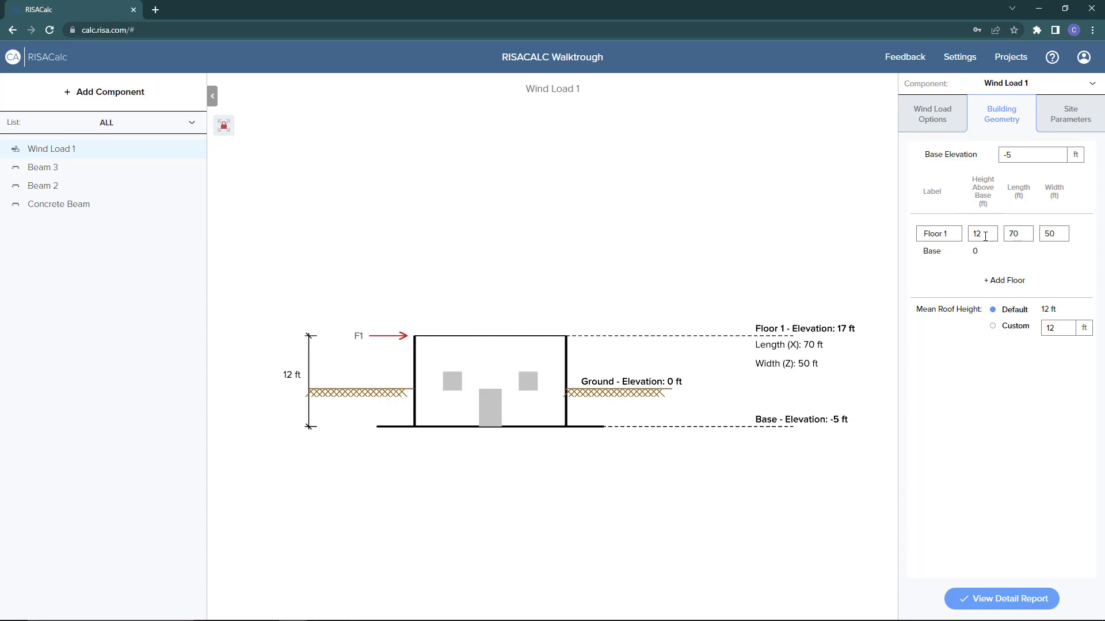
Change Floor 1's height above base to 14 ft
double_click(985, 236)
type("14")
double_click(1014, 234)
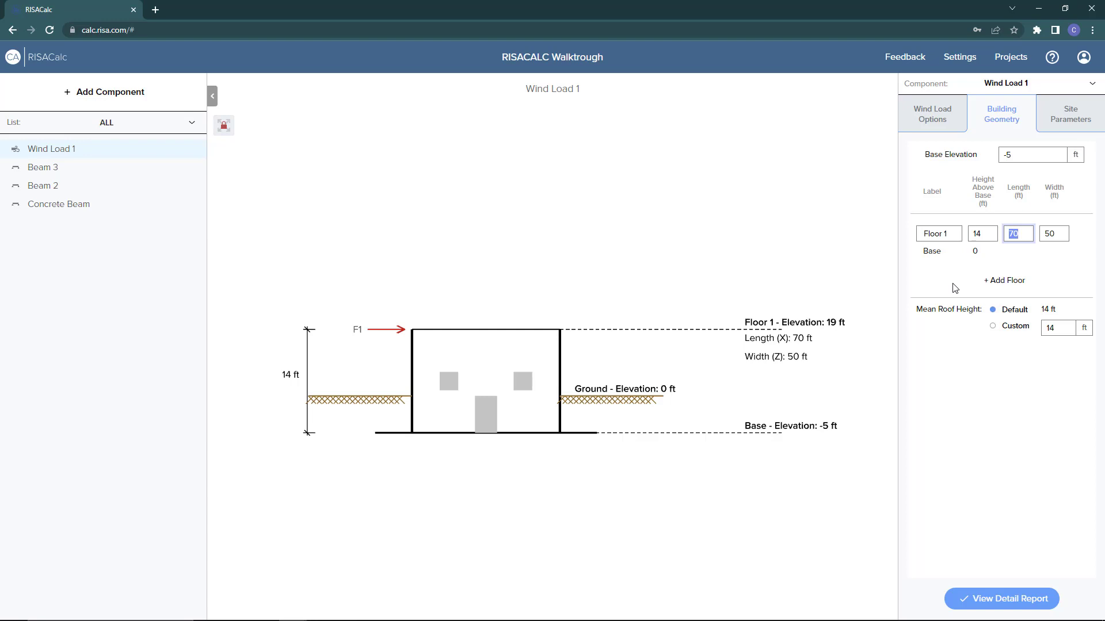
Add Floors 2 and 3 and check their 29 and 44 ft heights and 70 by 50 ft size
left_click(973, 282)
left_click(993, 302)
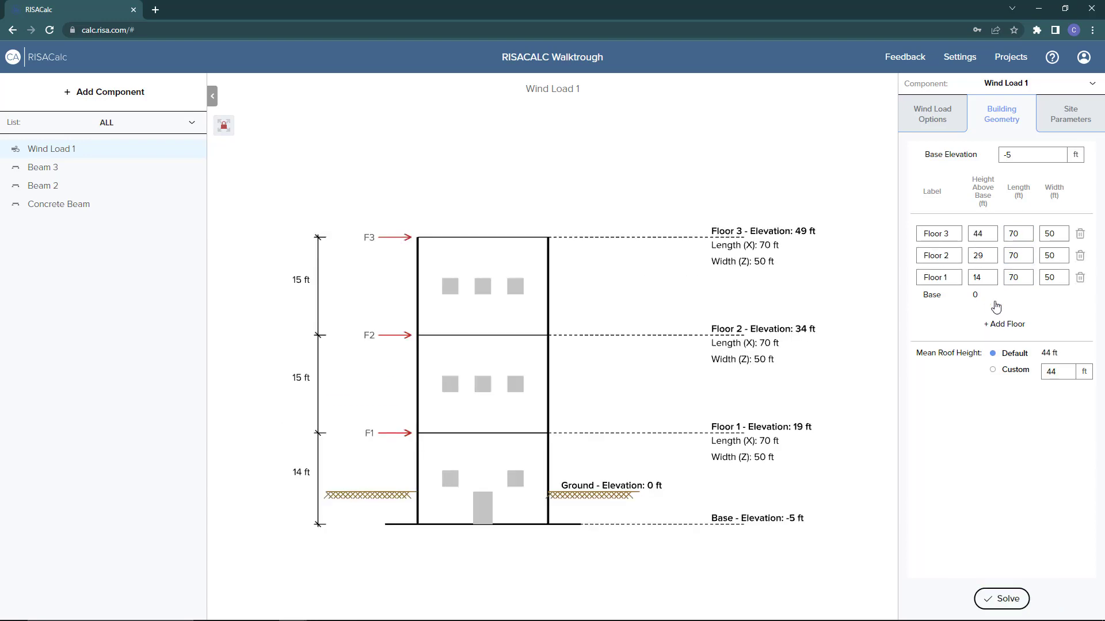
left_click(985, 274)
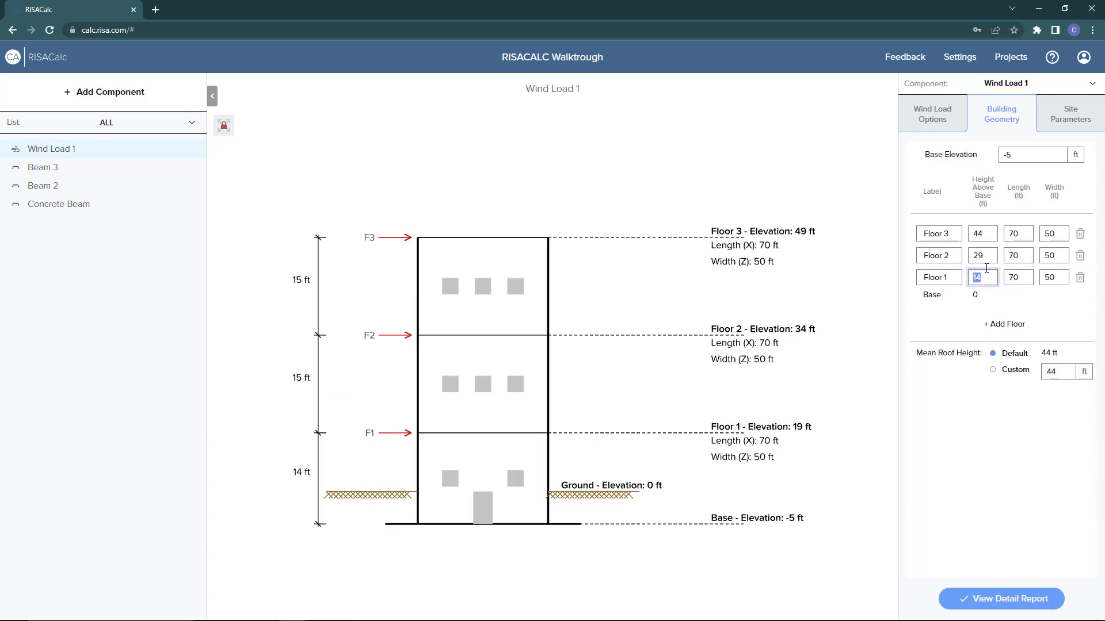
left_click(984, 256)
left_click(988, 237)
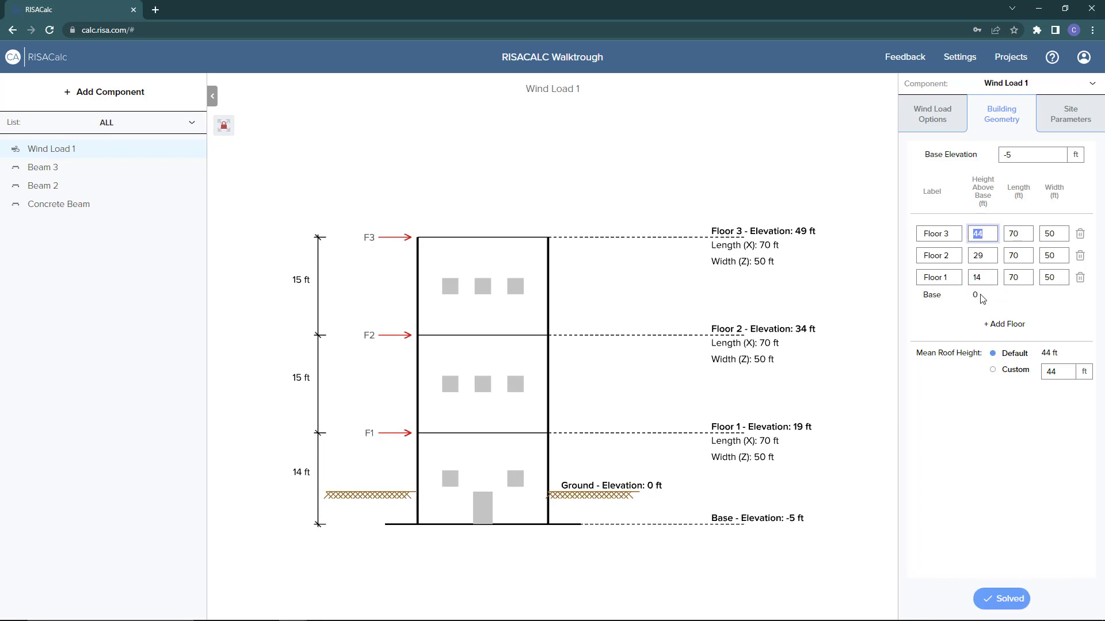
left_click(1018, 236)
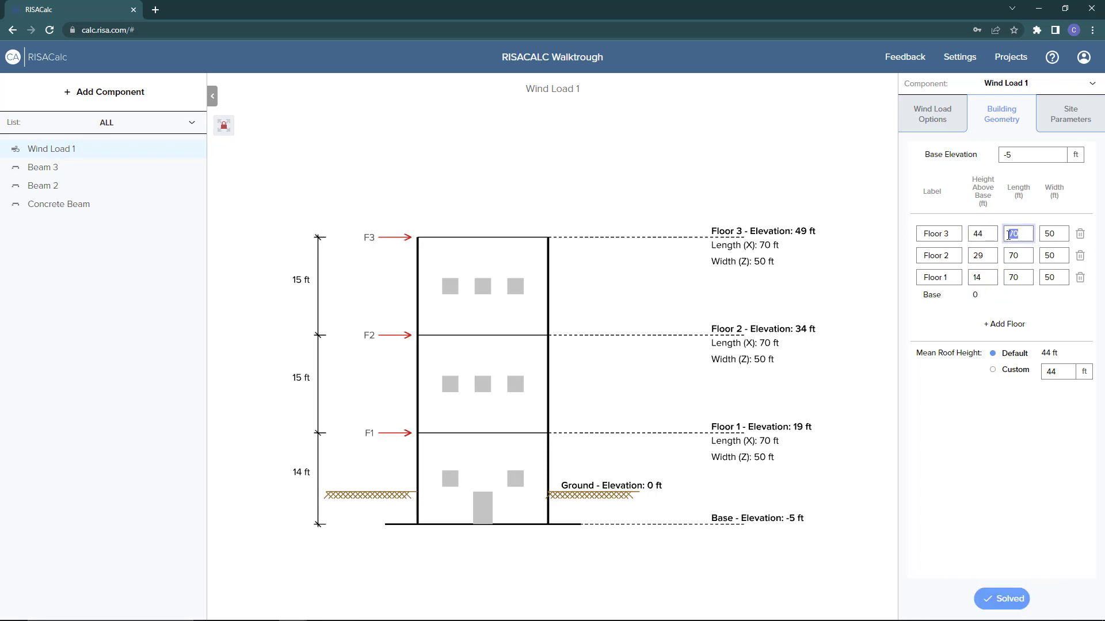
left_click(1054, 236)
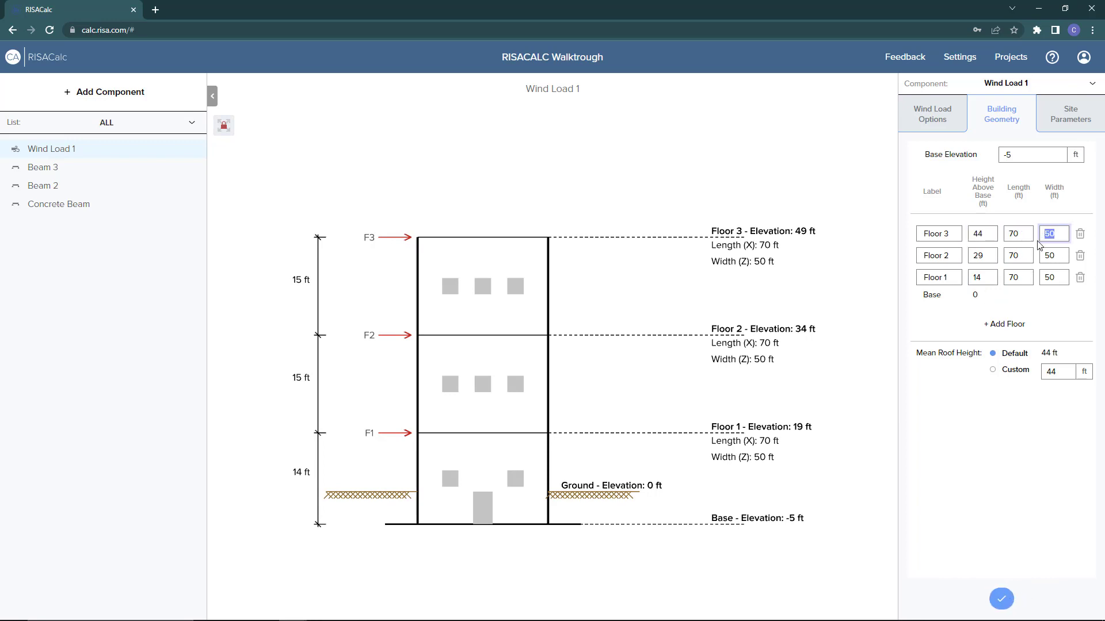
Add a fourth floor labelled Roof, rename Floor 1 to Ground, and use a custom 65 ft mean roof height
left_click(1002, 326)
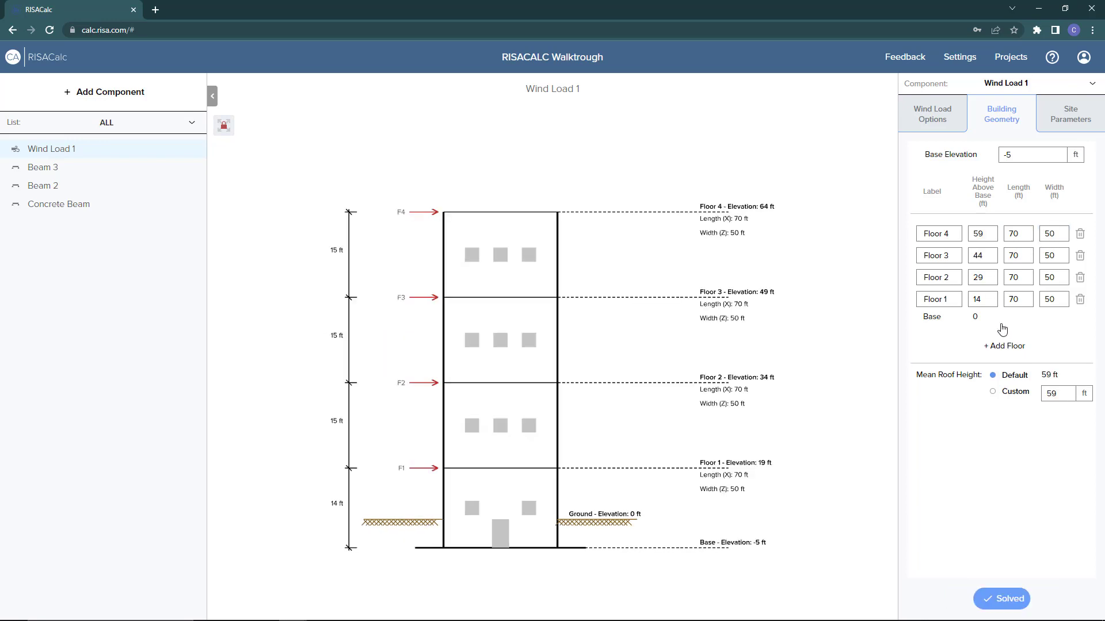
left_click(956, 235)
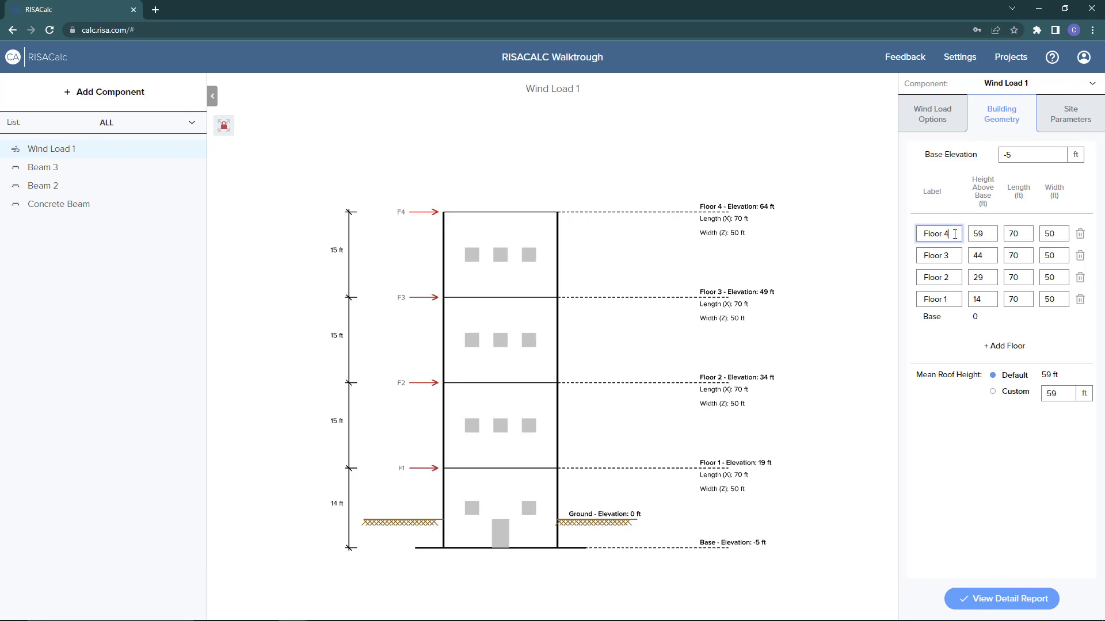
key("ctrl+a")
type("Roo")
left_click(954, 300)
key("ctrl+a")
type("Gr")
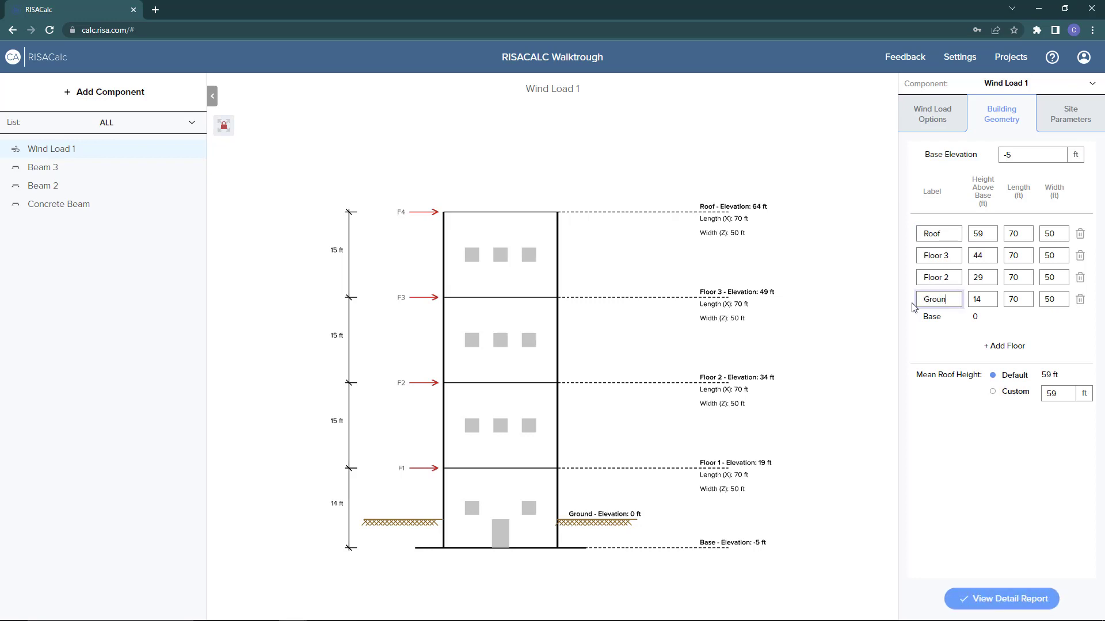
left_click_drag(950, 277, 919, 256)
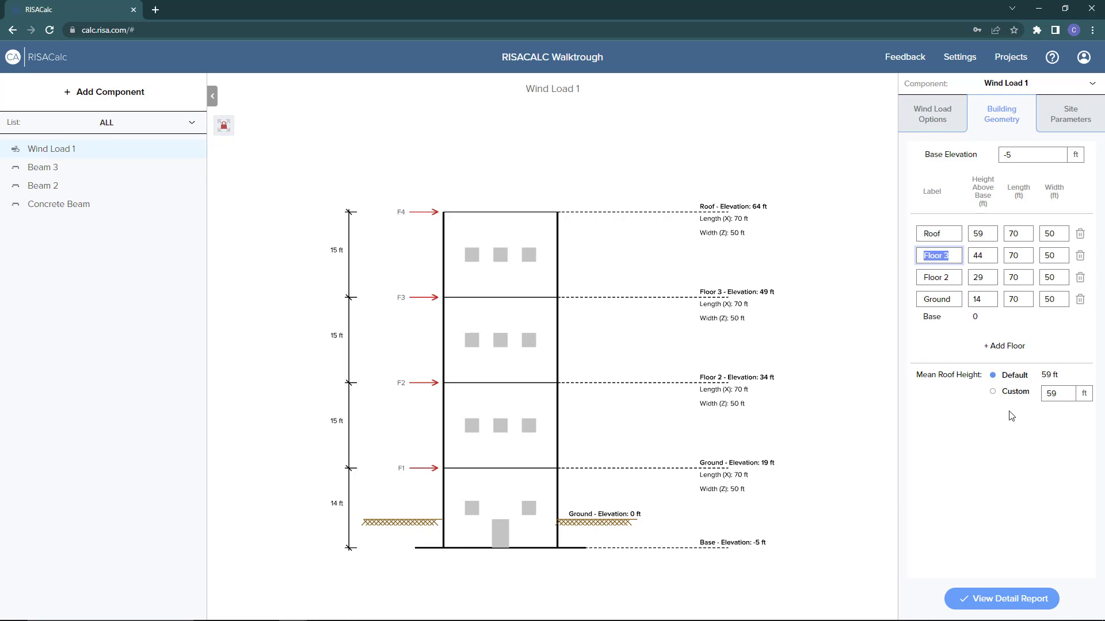
left_click(993, 391)
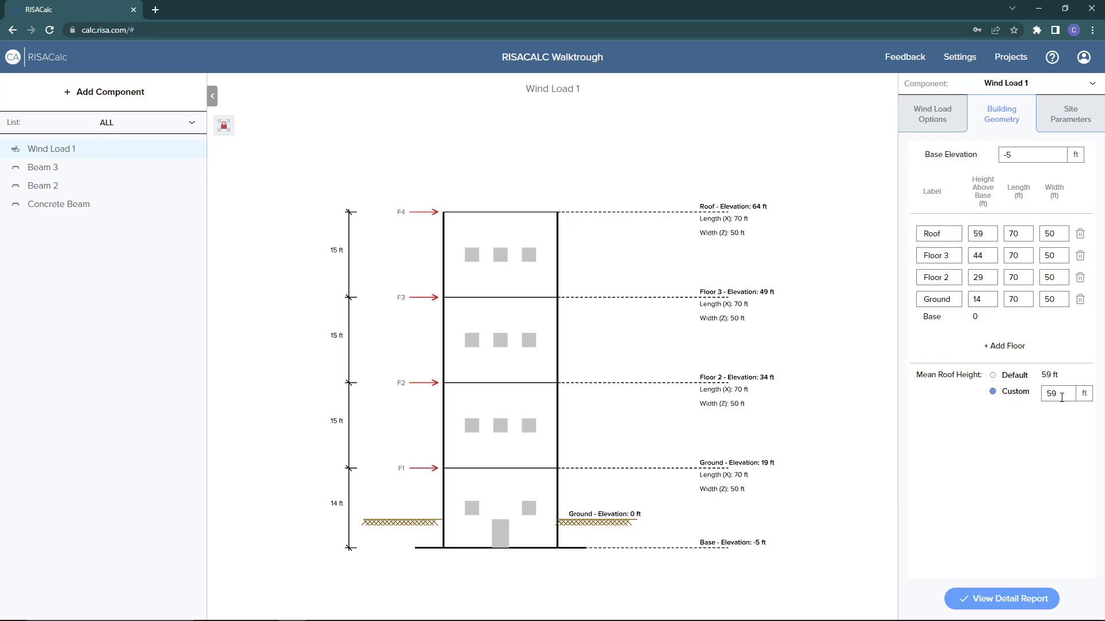
left_click(1027, 402)
On Site Parameters, enter K1 0.425, K2 .442 and K3 .941, leaving Kd at 0.85
left_click(1067, 124)
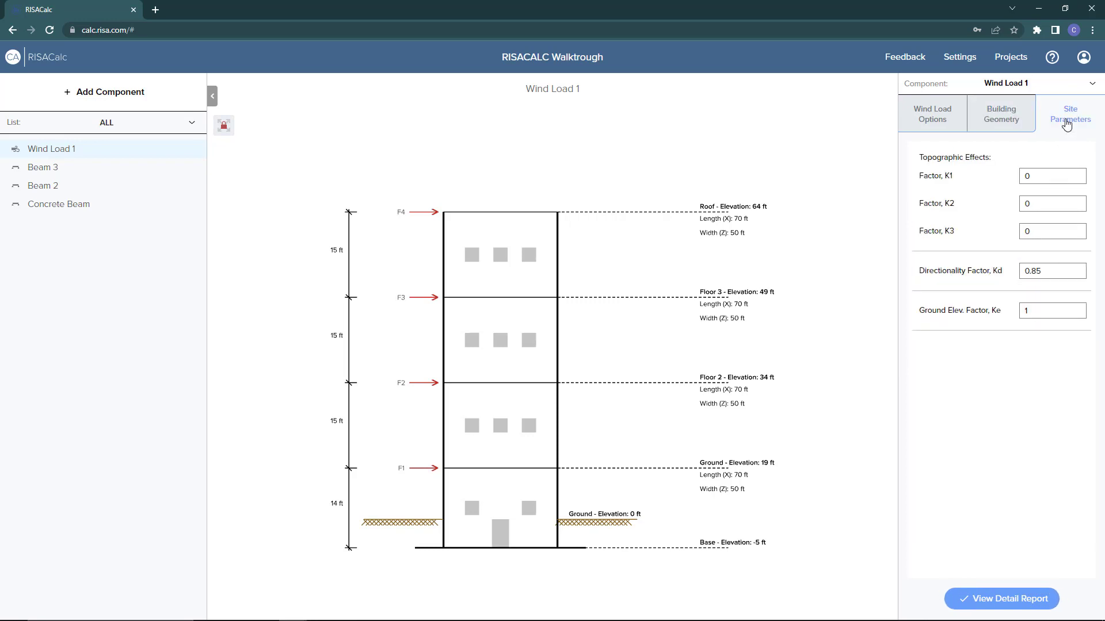
left_click_drag(1040, 174, 1016, 175)
left_click(1023, 203)
type(".442")
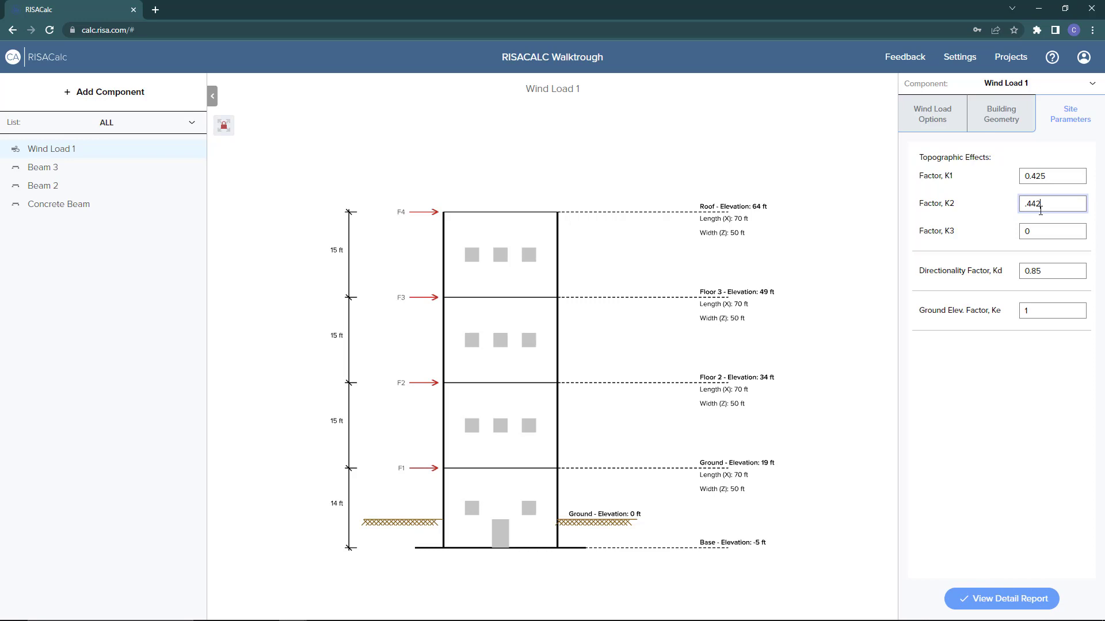
left_click_drag(1036, 232, 1019, 233)
type(".941")
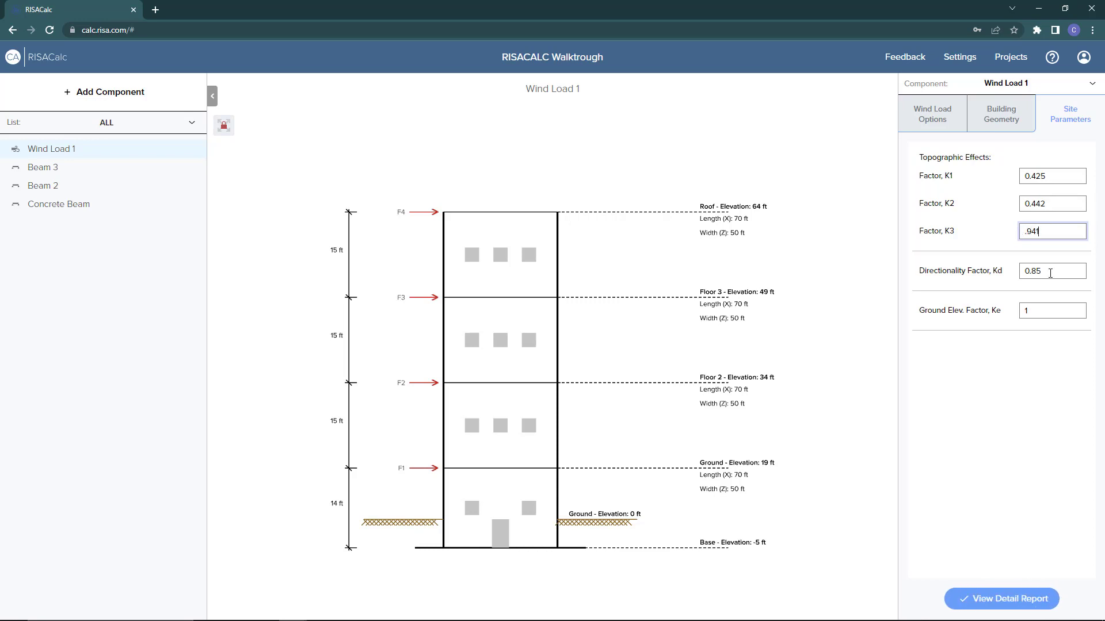
double_click(1048, 309)
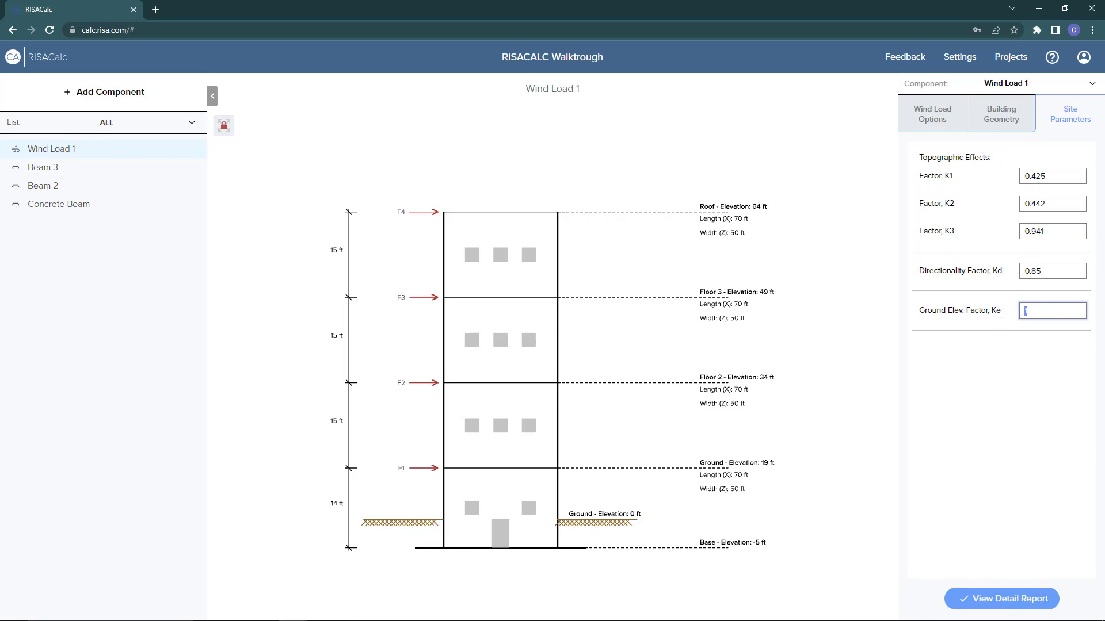
Change the wind code to ASCE 7-10 in Settings and solve Wind Load 1
left_click(960, 58)
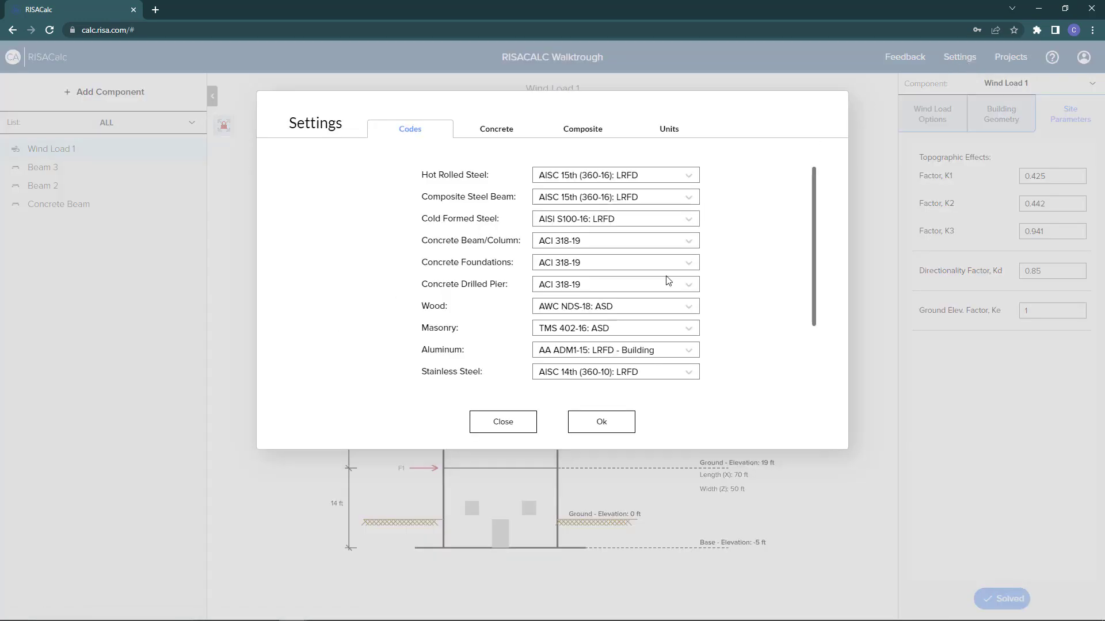
left_click_drag(820, 278, 730, 318)
scroll(730, 318, "down", 2)
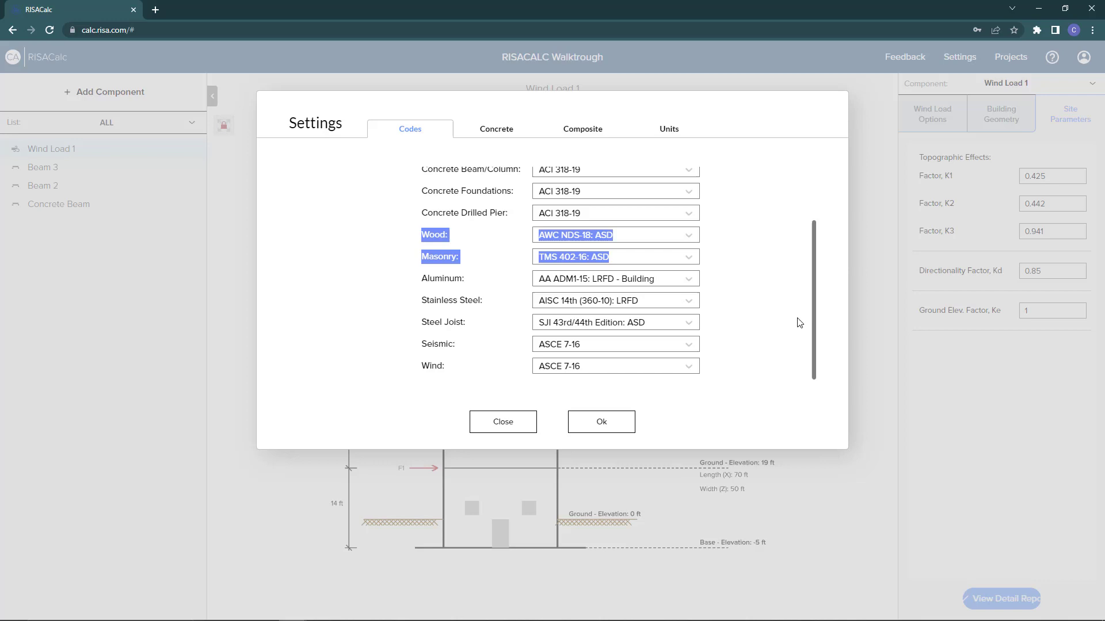
left_click(693, 368)
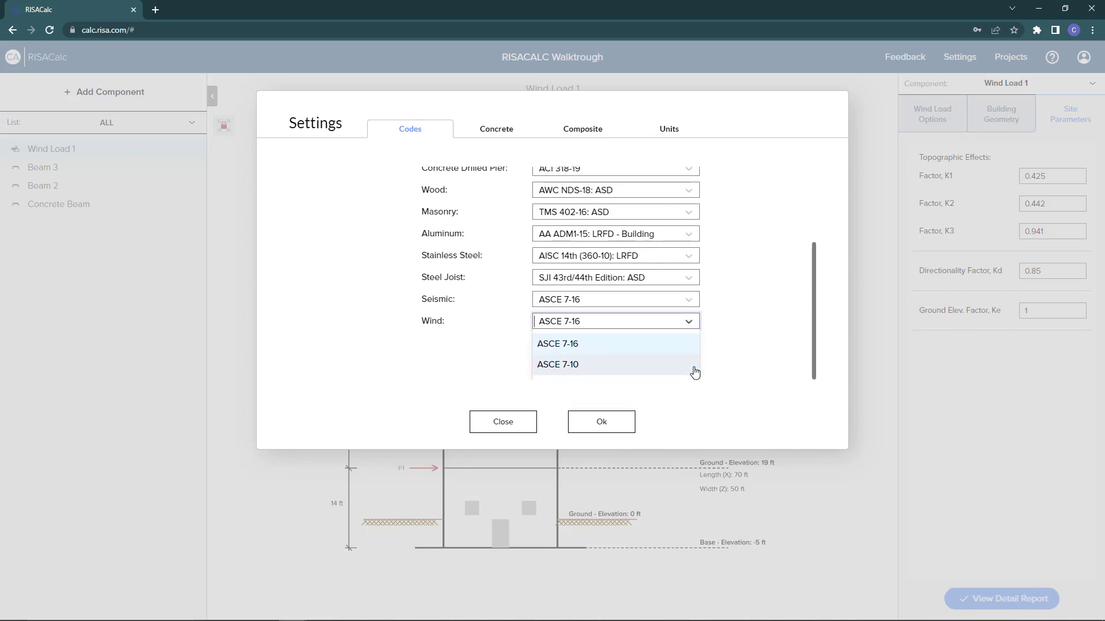
left_click(620, 370)
left_click(603, 422)
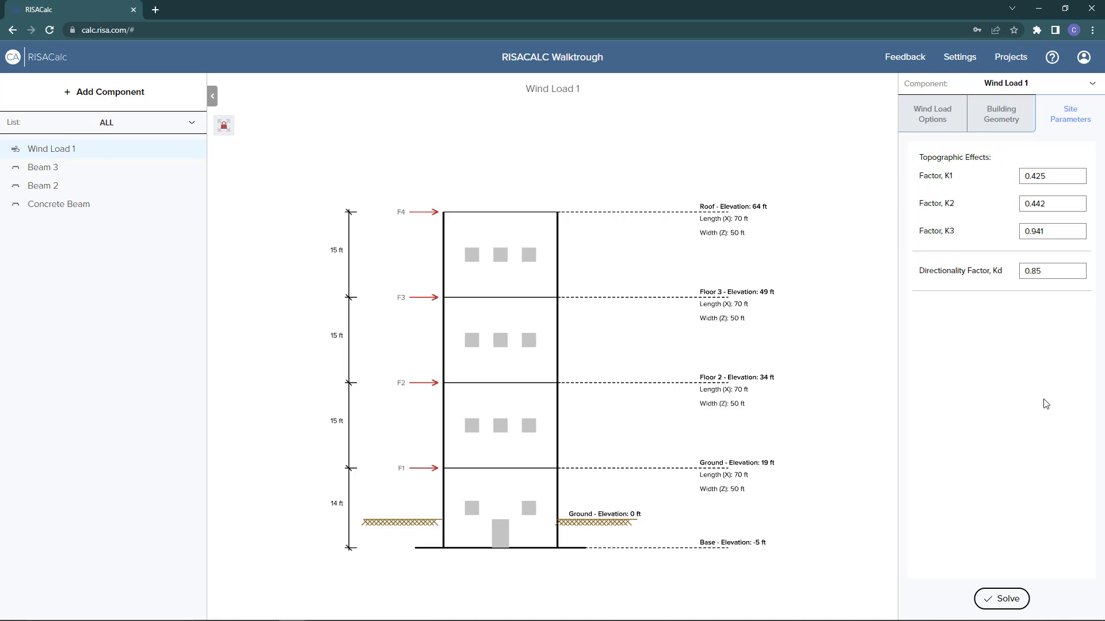
left_click(996, 598)
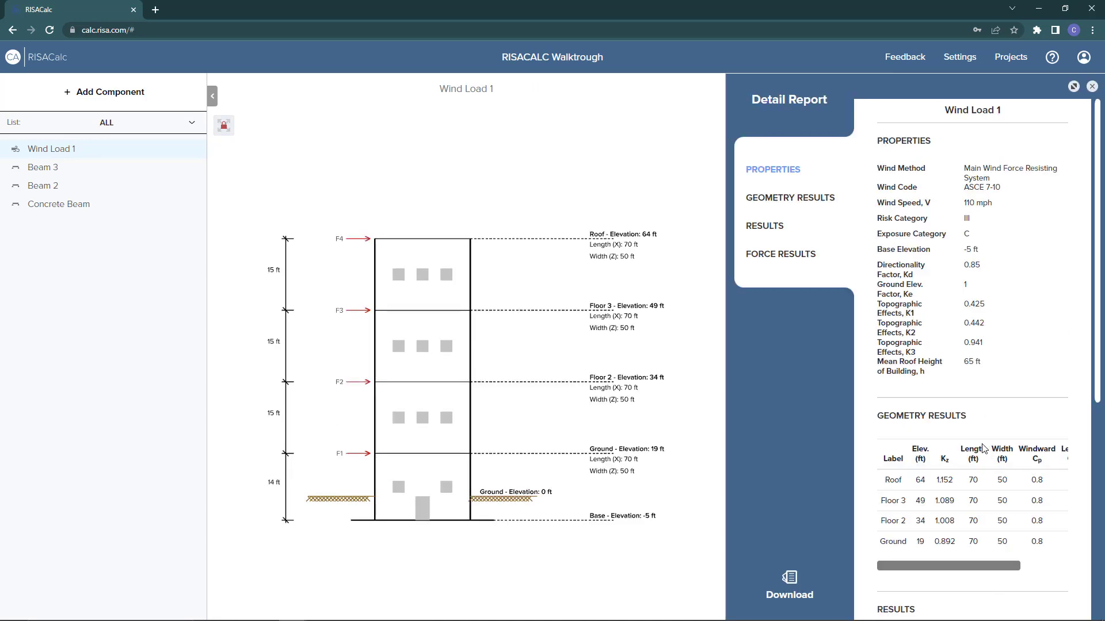
Expand the Detail Report to full width and scroll through Wind Load 1's results
left_click(1073, 87)
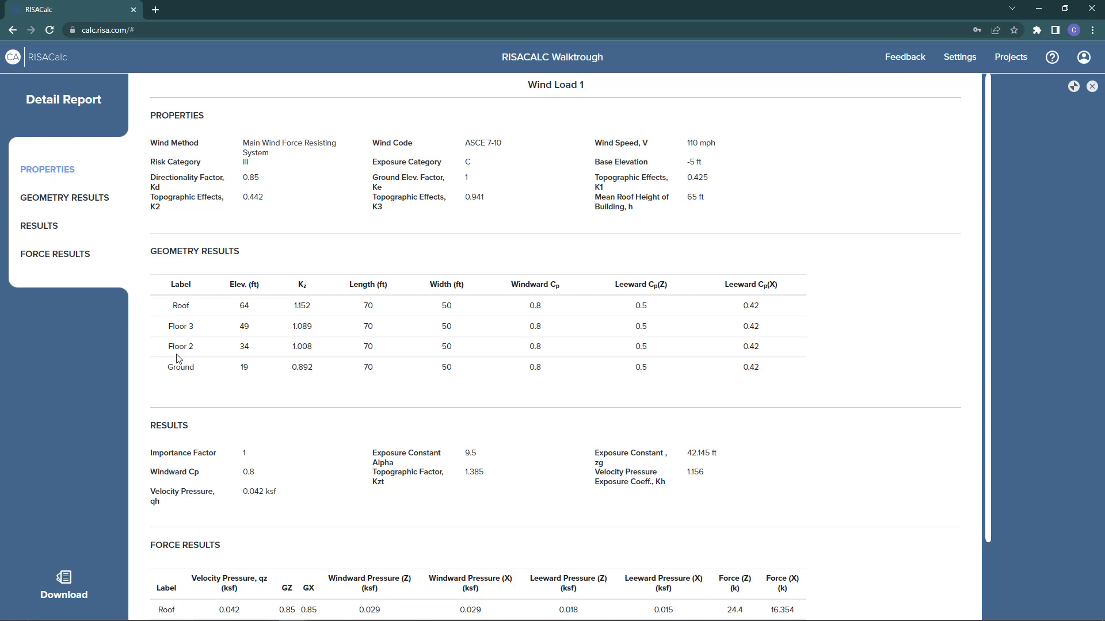
scroll(177, 358, "down", 2)
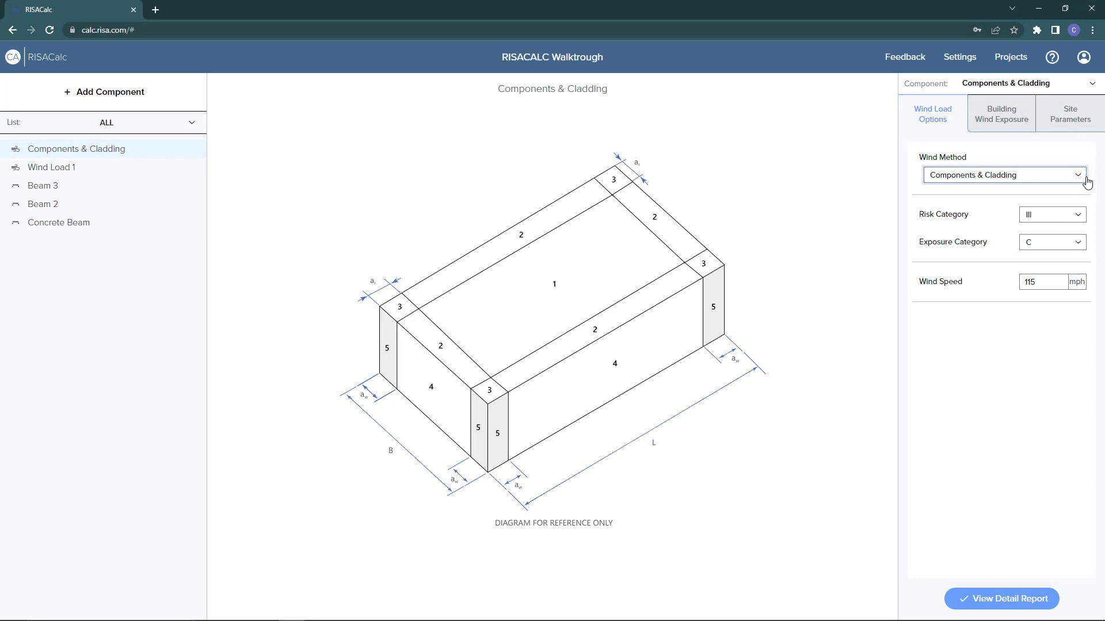
Keep Components & Cladding, risk category III and exposure C, and enter a 110 mph wind speed
left_click(1085, 181)
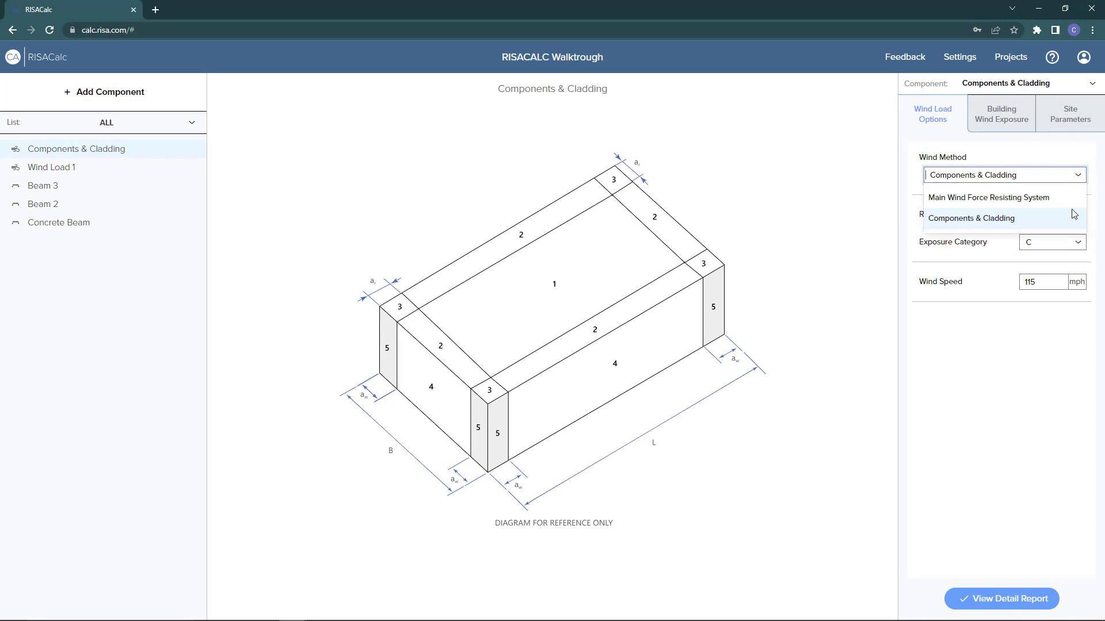
left_click(1004, 221)
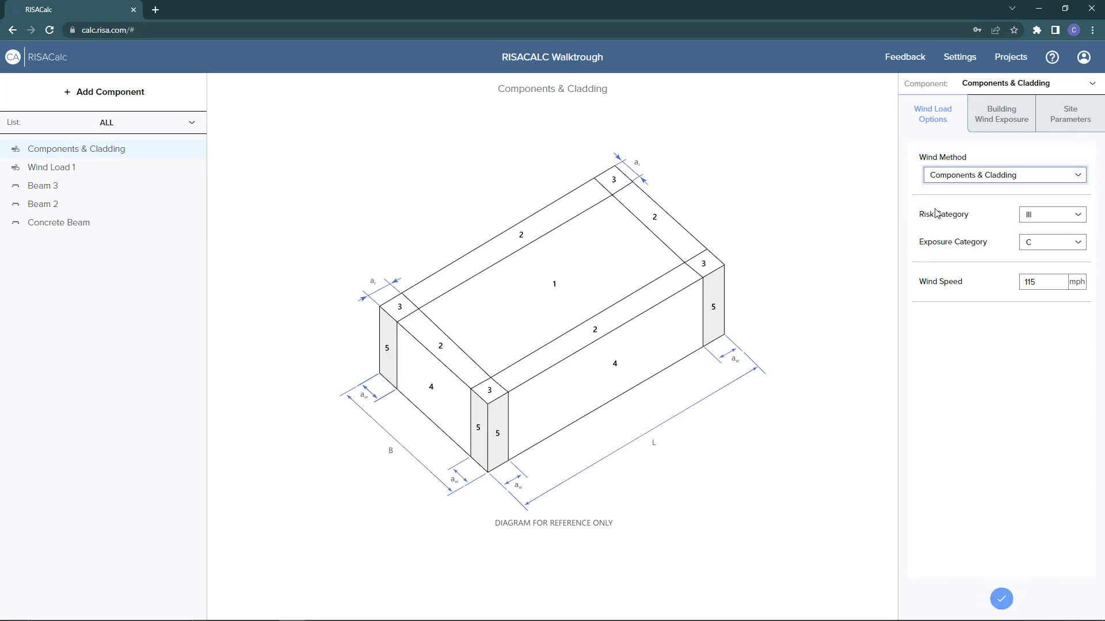
left_click(1078, 217)
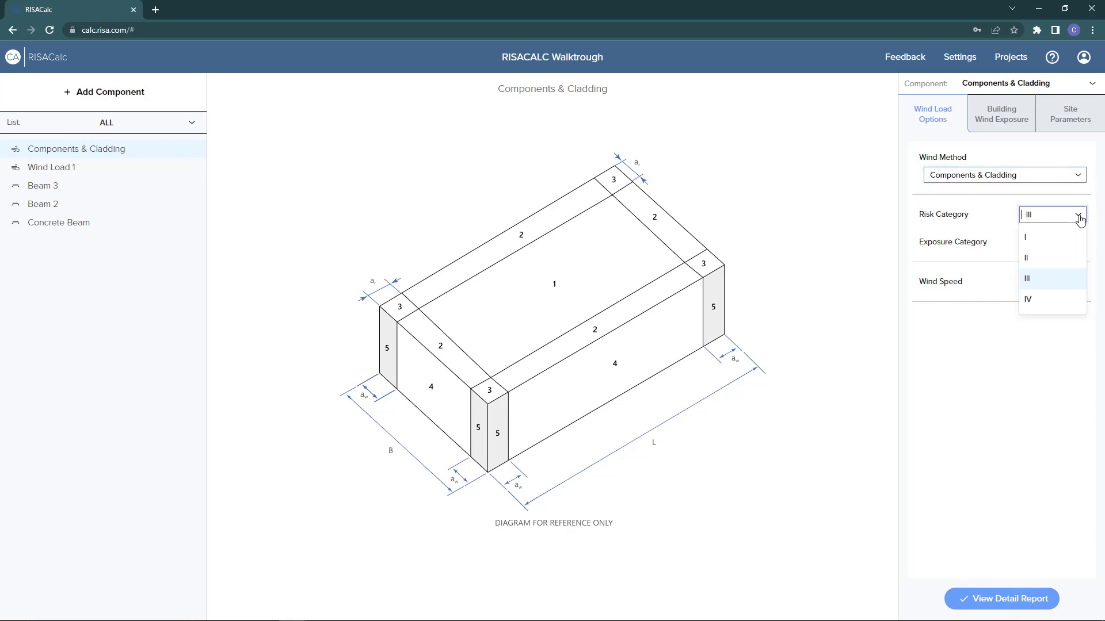
left_click(1079, 218)
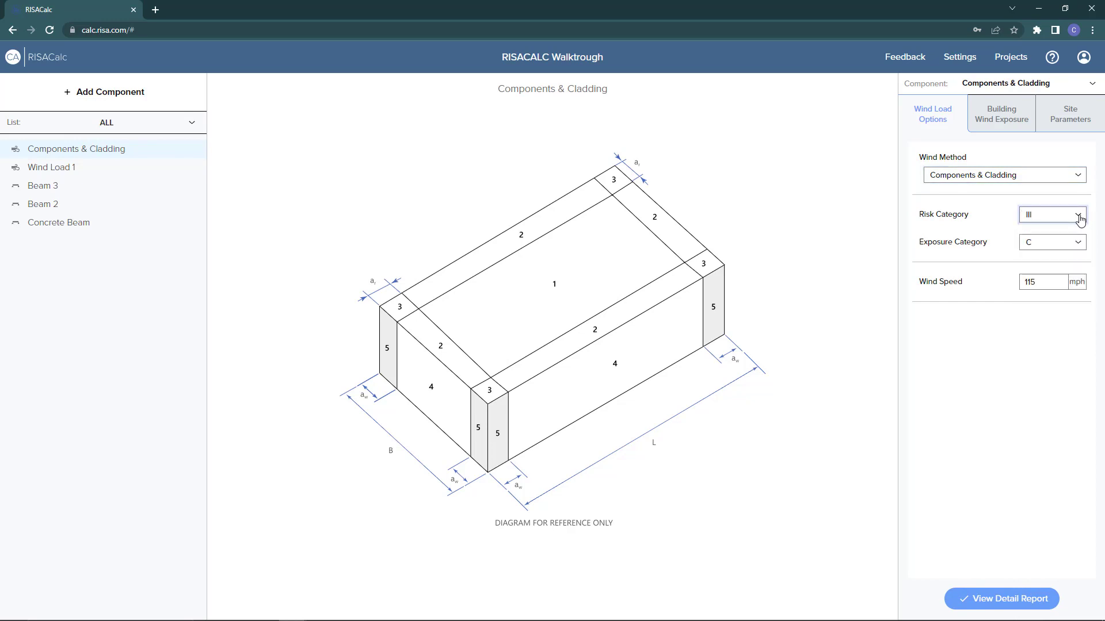
left_click(1078, 245)
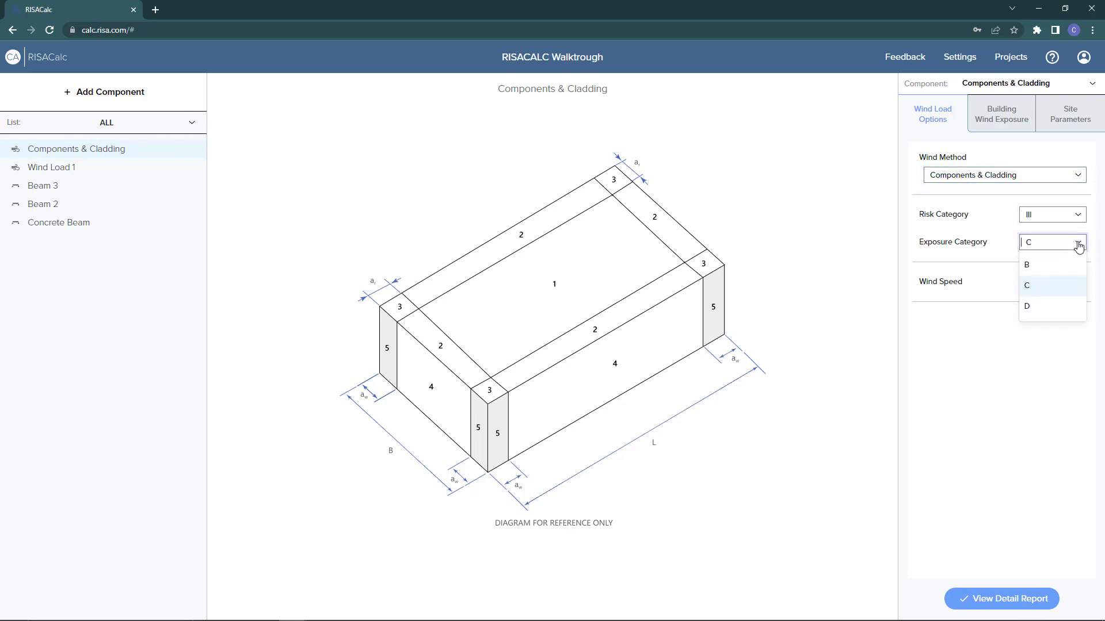
left_click(1046, 291)
double_click(1044, 284)
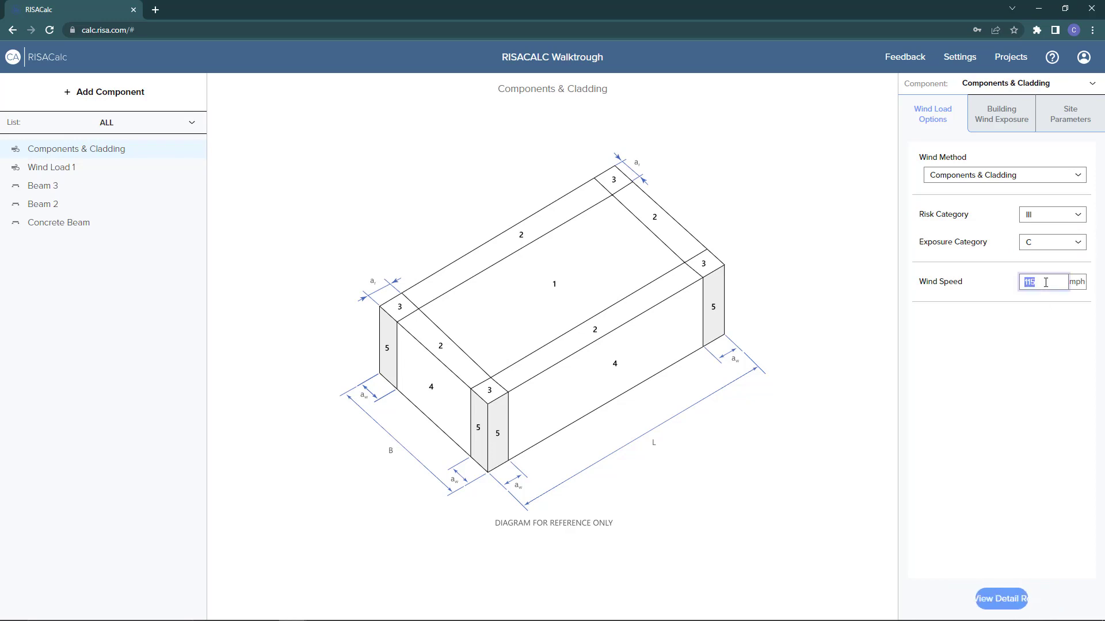
type("110")
left_click(1046, 327)
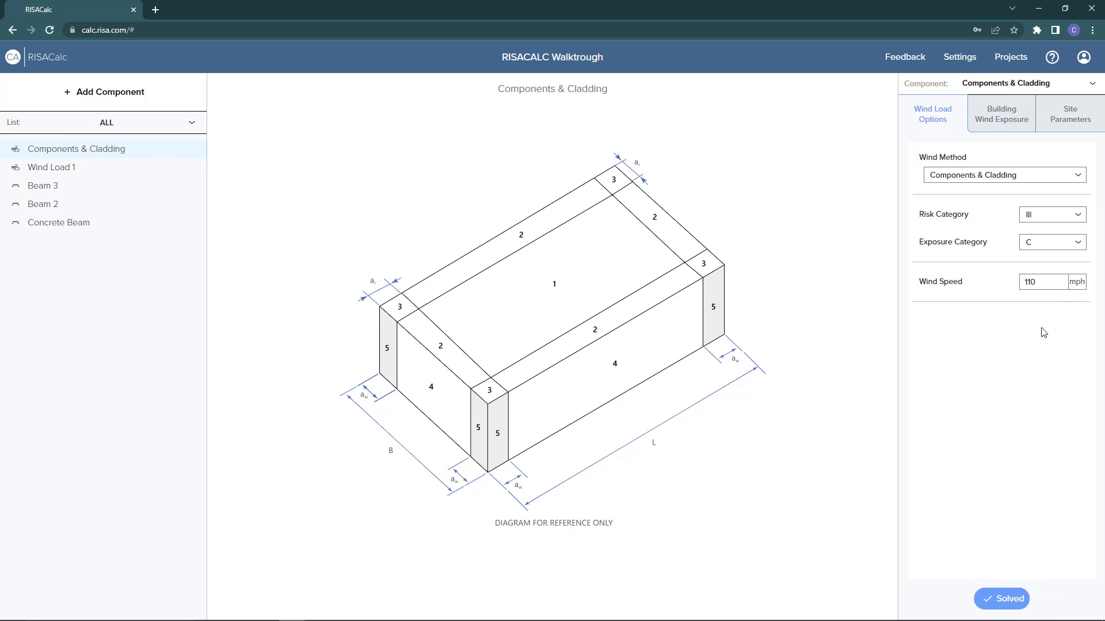
left_click(1013, 128)
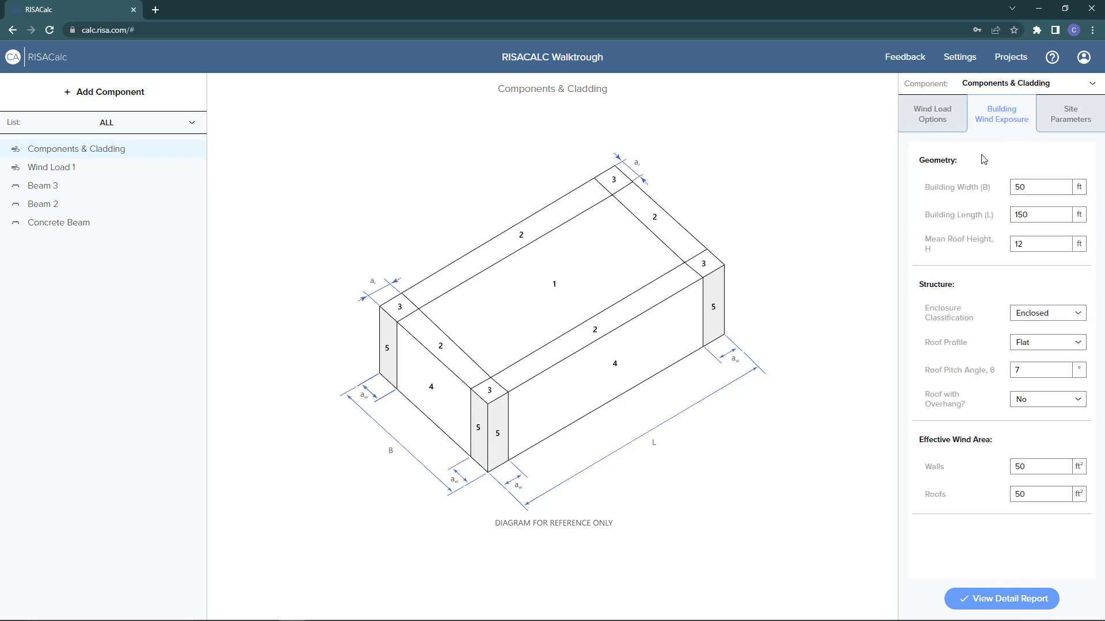
Enter building width 60 ft, length 115 ft and mean roof height 15 ft
left_click(1034, 186)
type("60")
left_click(1012, 215)
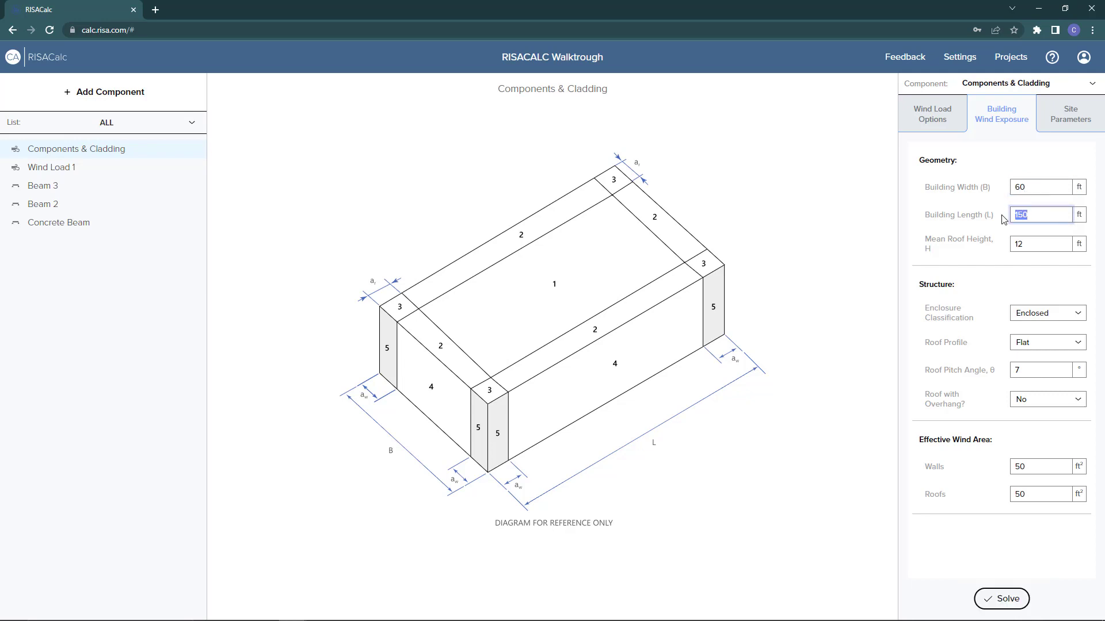
type("115")
left_click(1031, 245)
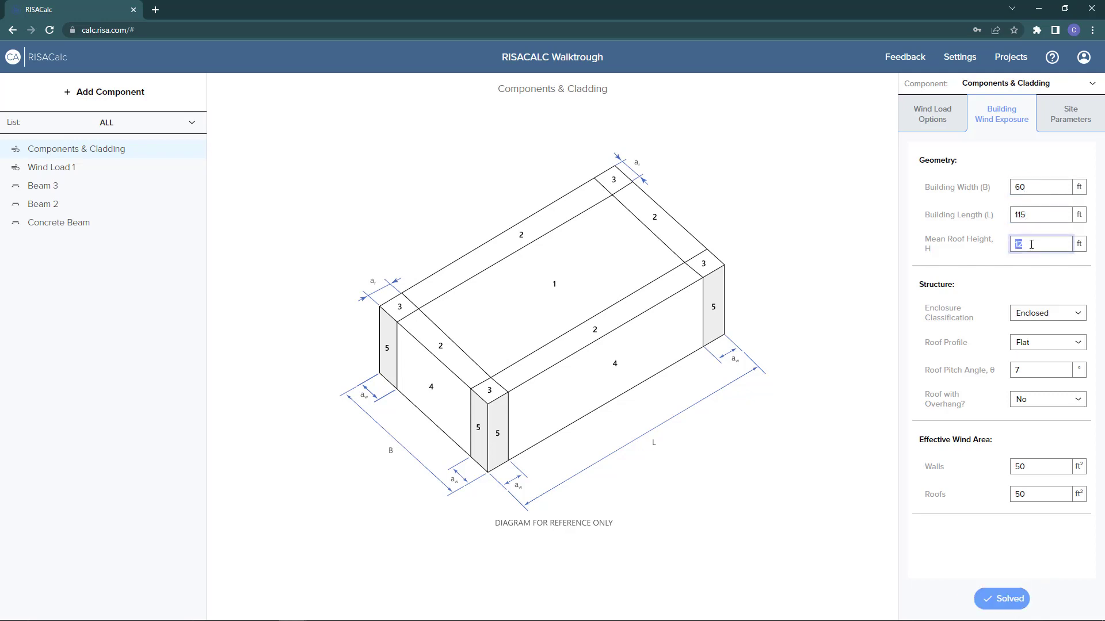
type("15")
left_click(1030, 216)
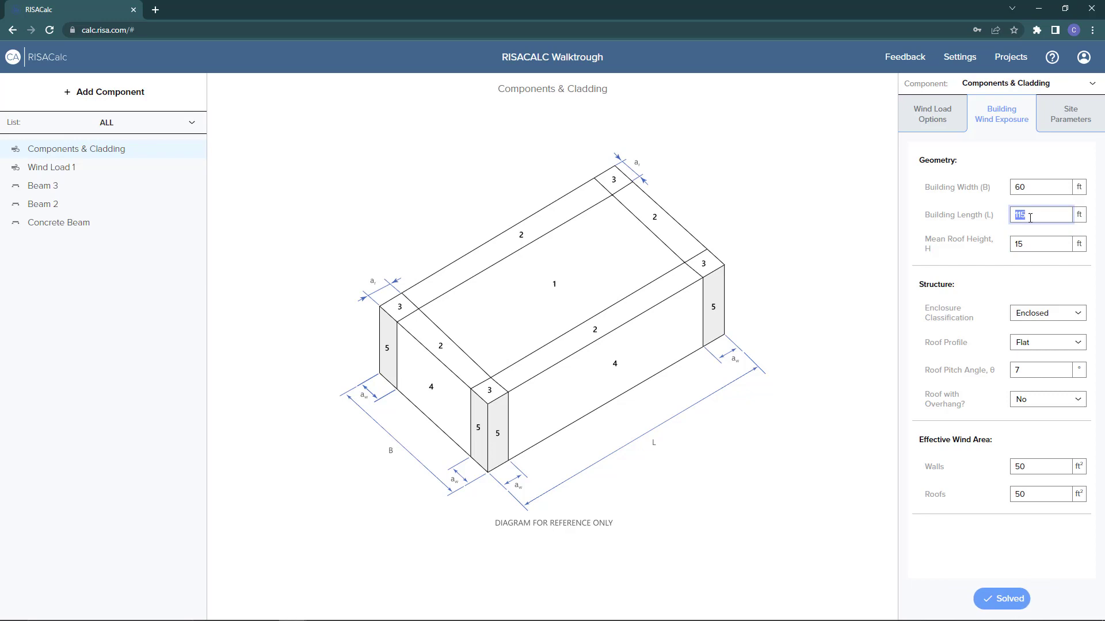
Try Partially Enclosed, then set the enclosure classification back to Enclosed
left_click(1046, 320)
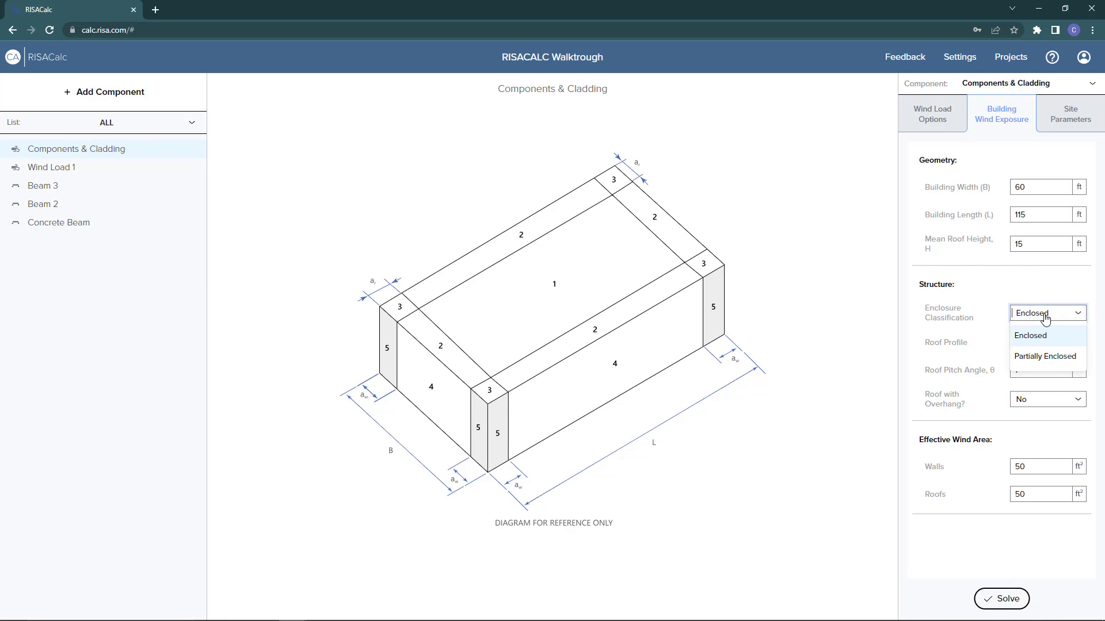
left_click(1049, 357)
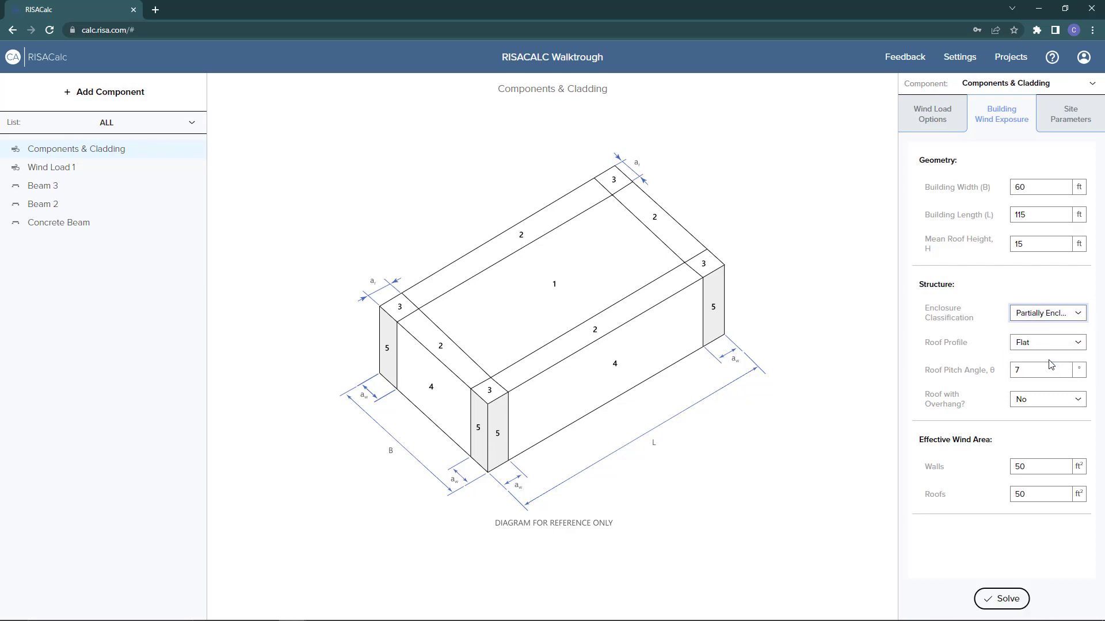
left_click(1061, 320)
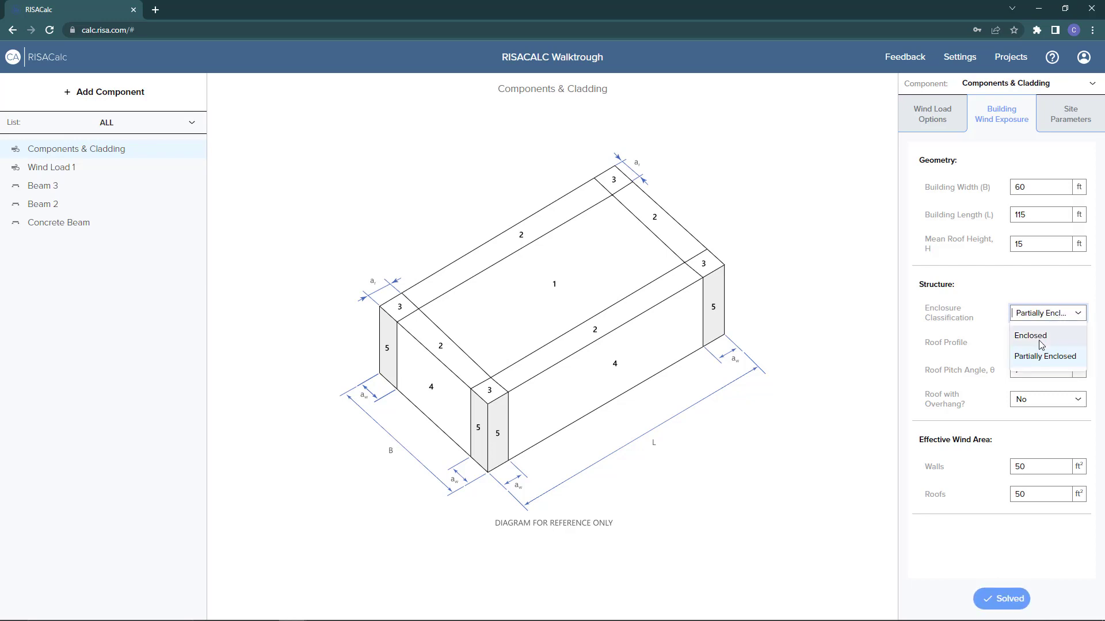
left_click(1044, 337)
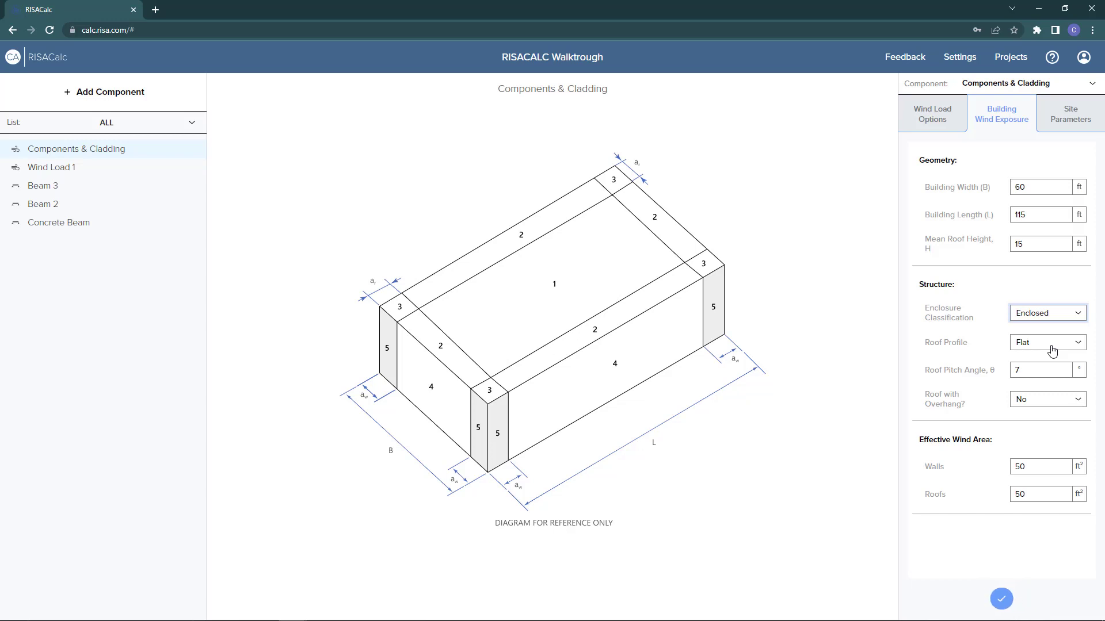
Make the roof monoslope at a 15° pitch and set wall and roof effective wind areas to 25 ft²
left_click(1052, 350)
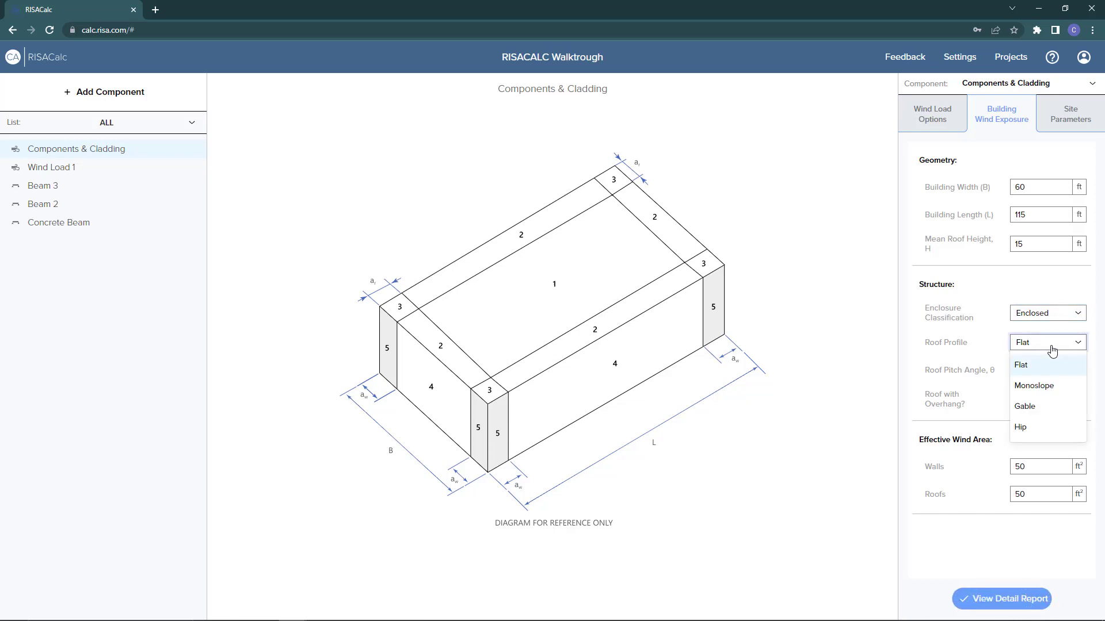
left_click(1042, 386)
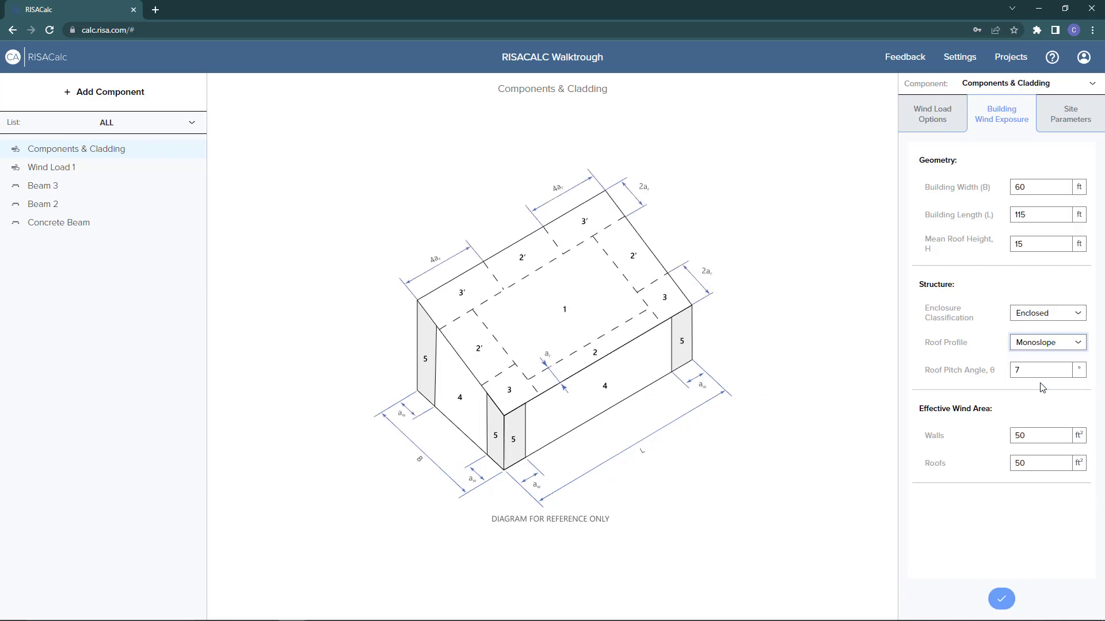
key("Tab")
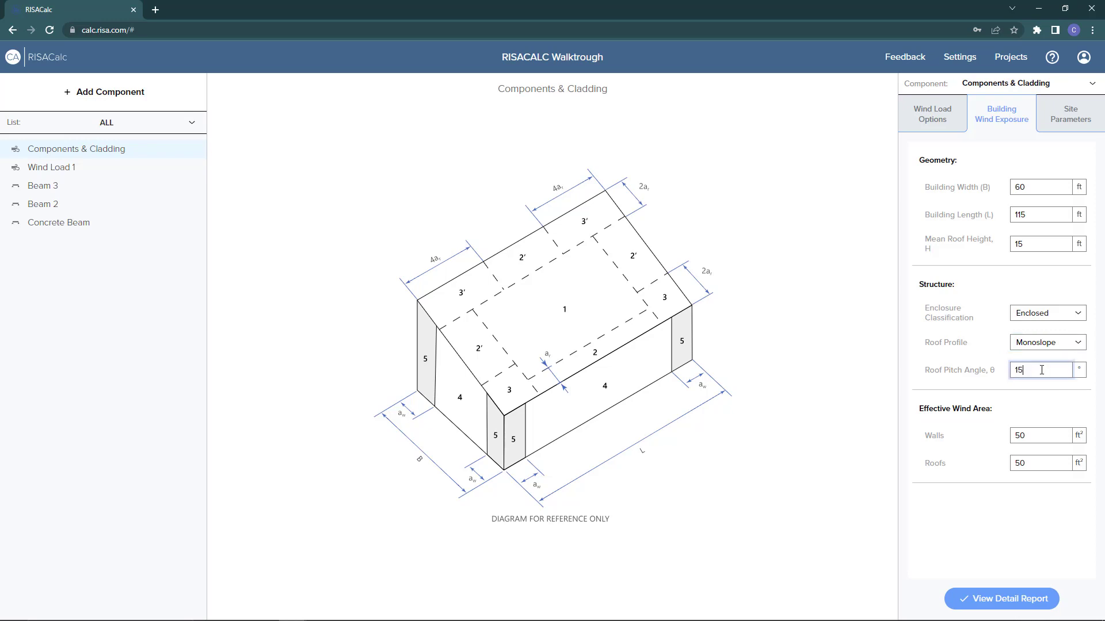
key("Return")
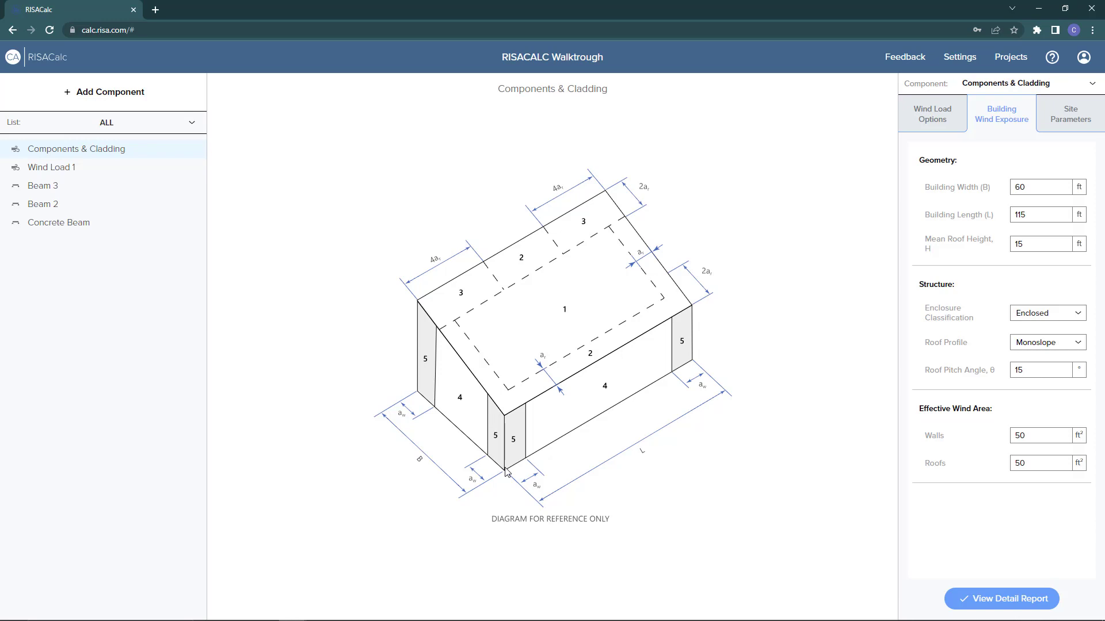
left_click(1031, 437)
type("25")
left_click(1041, 466)
type("25")
On the Site Parameters tab, enter K1 0.425, K2 0.442 and K3 0.941, with Kd at 0.85
left_click(1062, 132)
left_click(1044, 176)
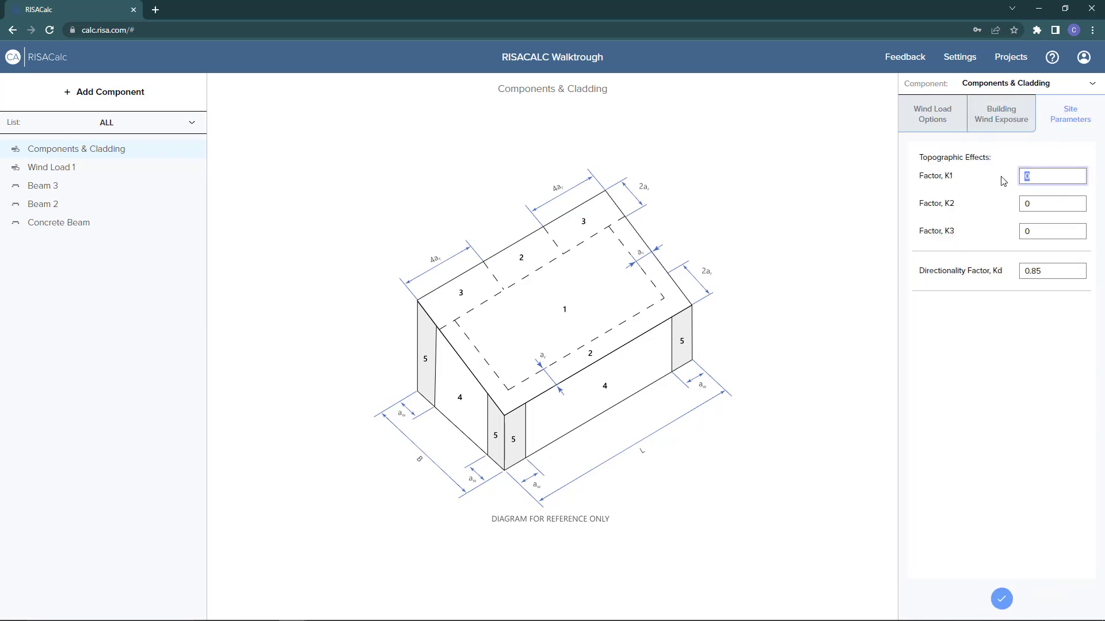
type(".425")
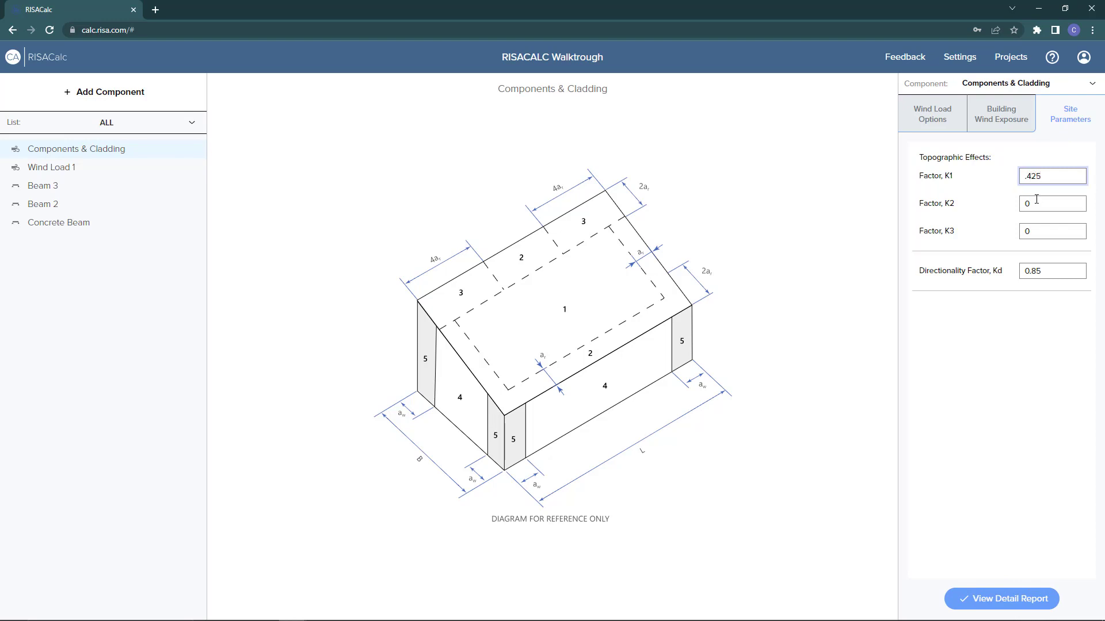
left_click(1020, 204)
type(".442")
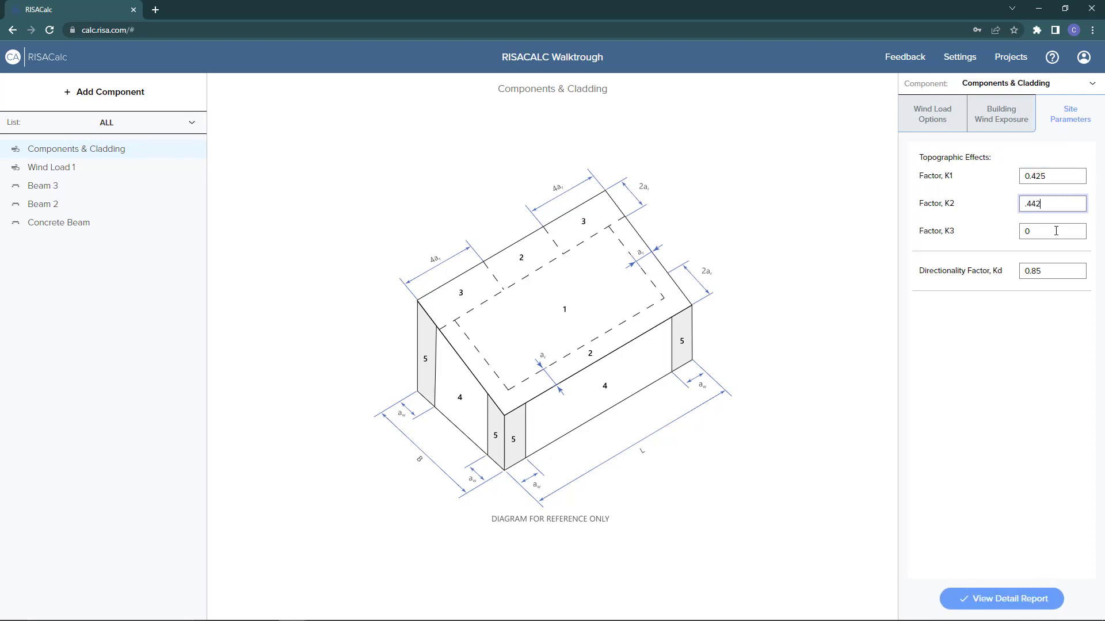
left_click(1020, 233)
type(".941")
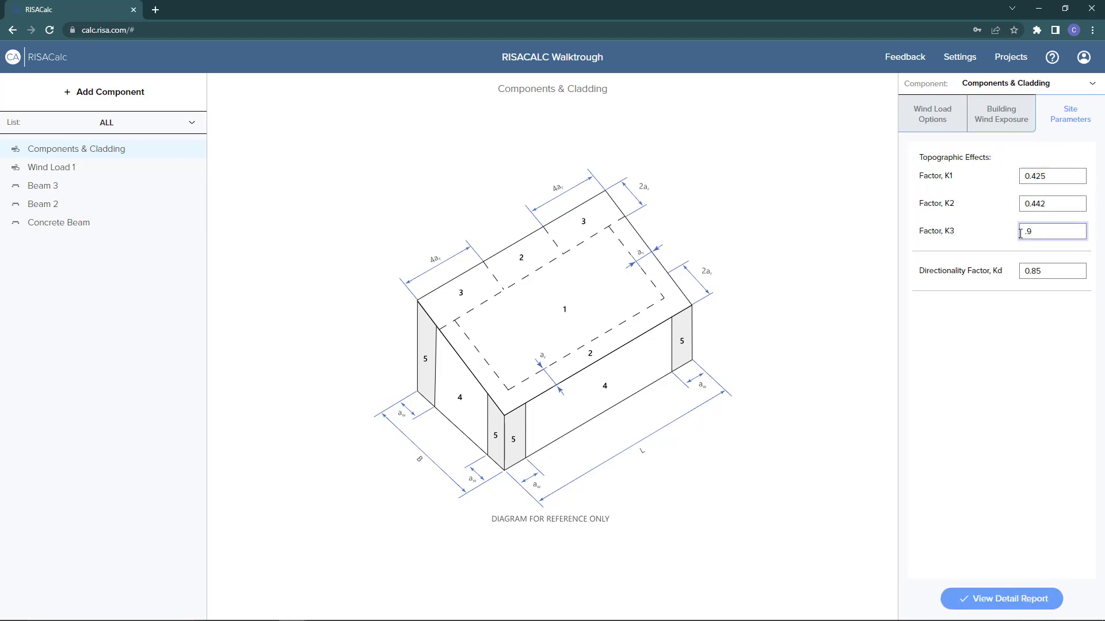
left_click(1049, 274)
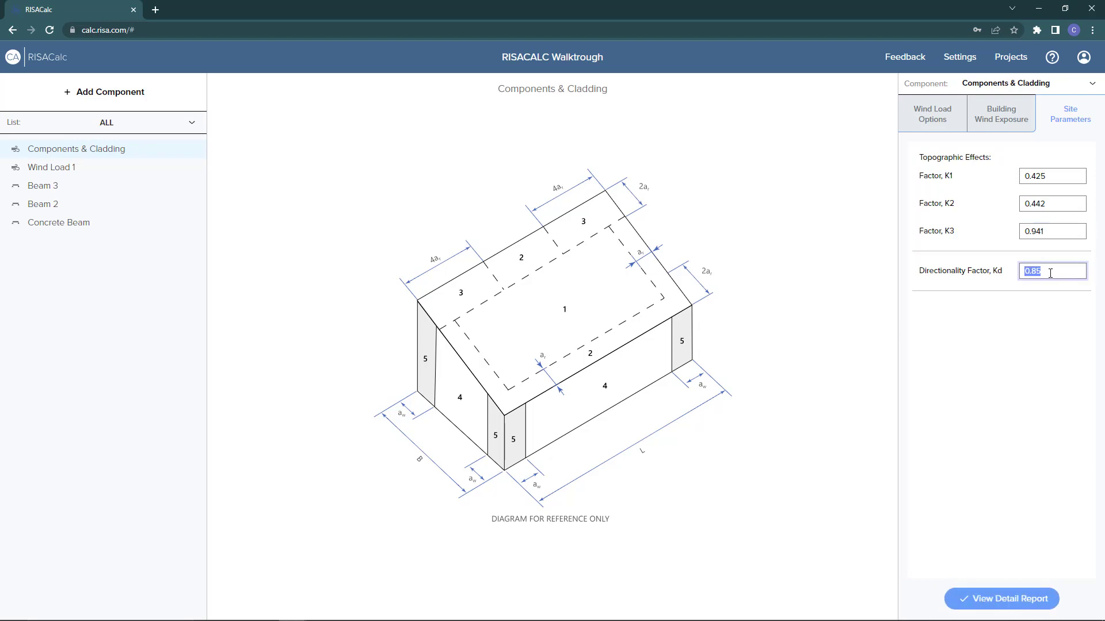
Expand the detail report to full width and review properties, building dimensions, results, and wall and roof pressures
left_click(986, 599)
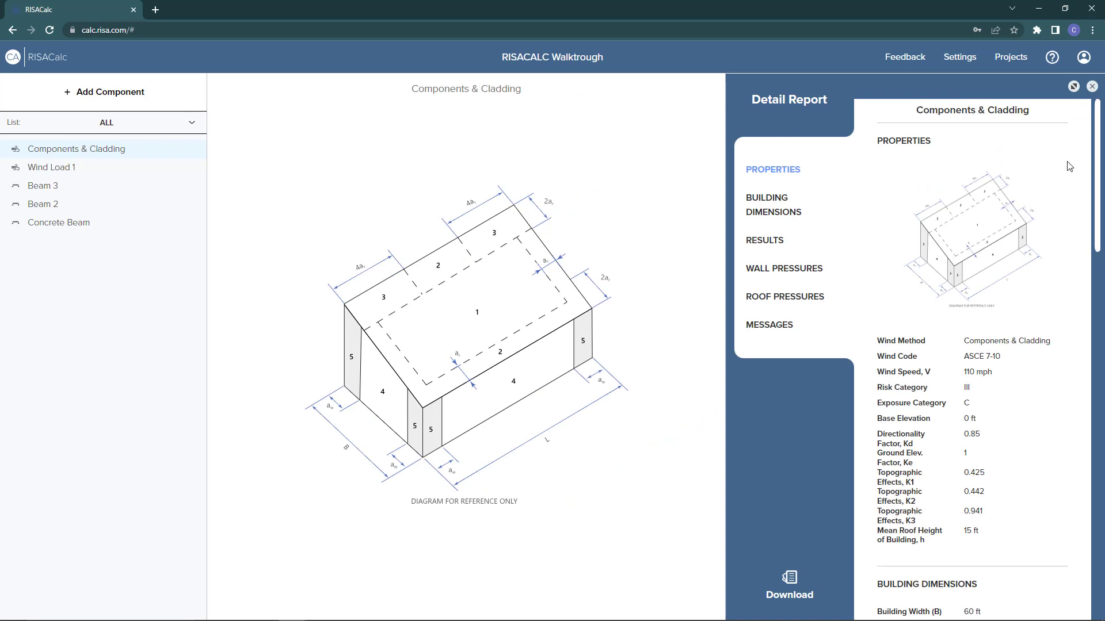
left_click(1073, 87)
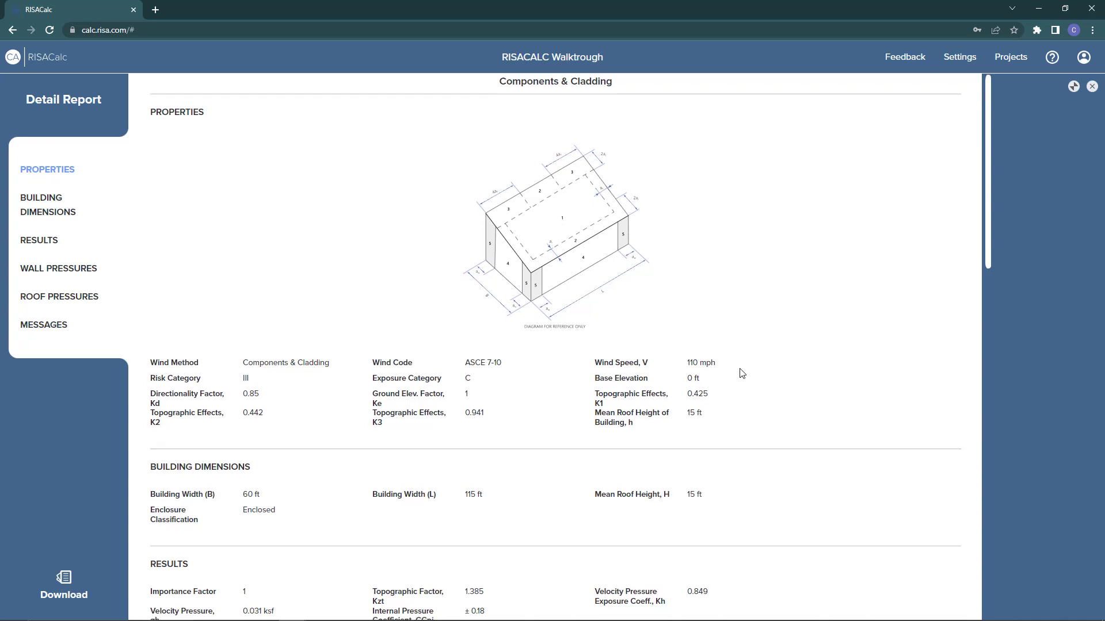
scroll(742, 374, "down", 3)
scroll(757, 367, "down", 2)
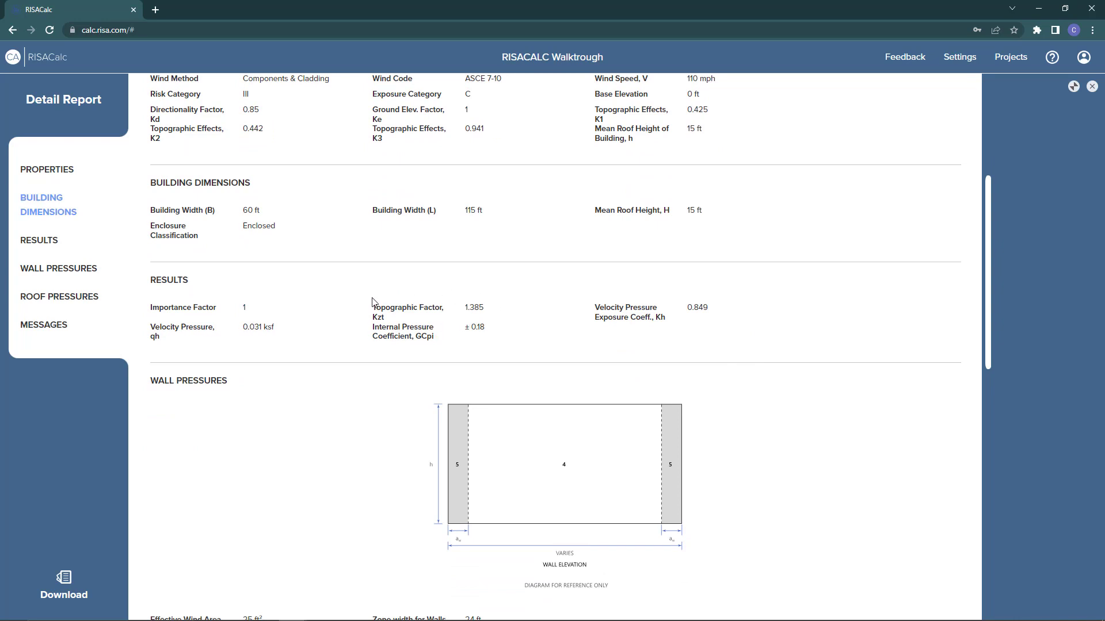
scroll(370, 304, "down", 4)
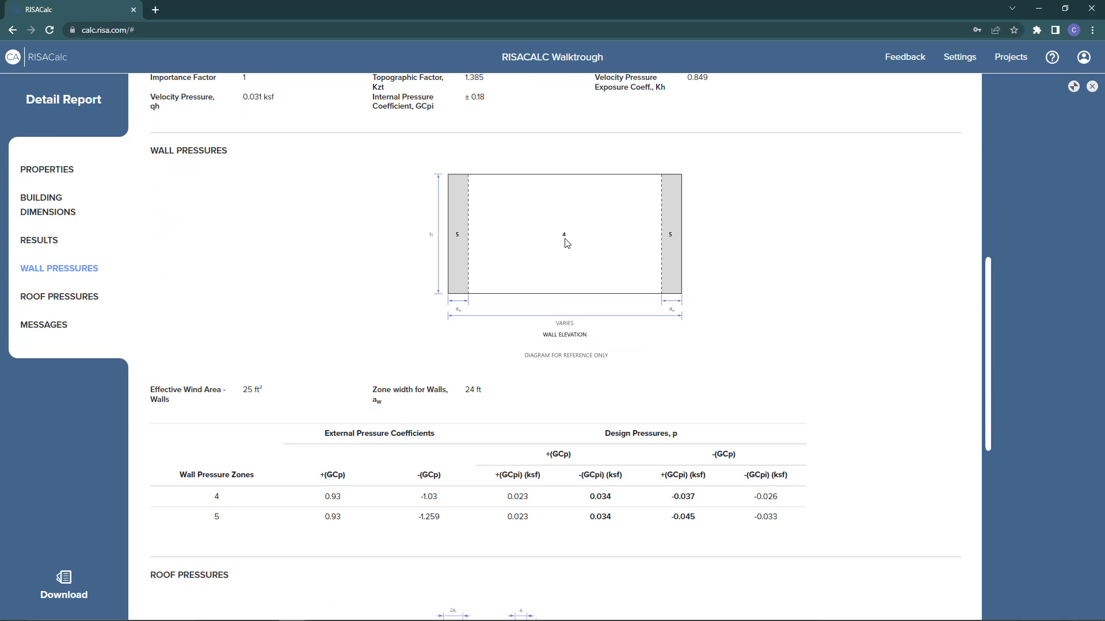
scroll(579, 248, "down", 3)
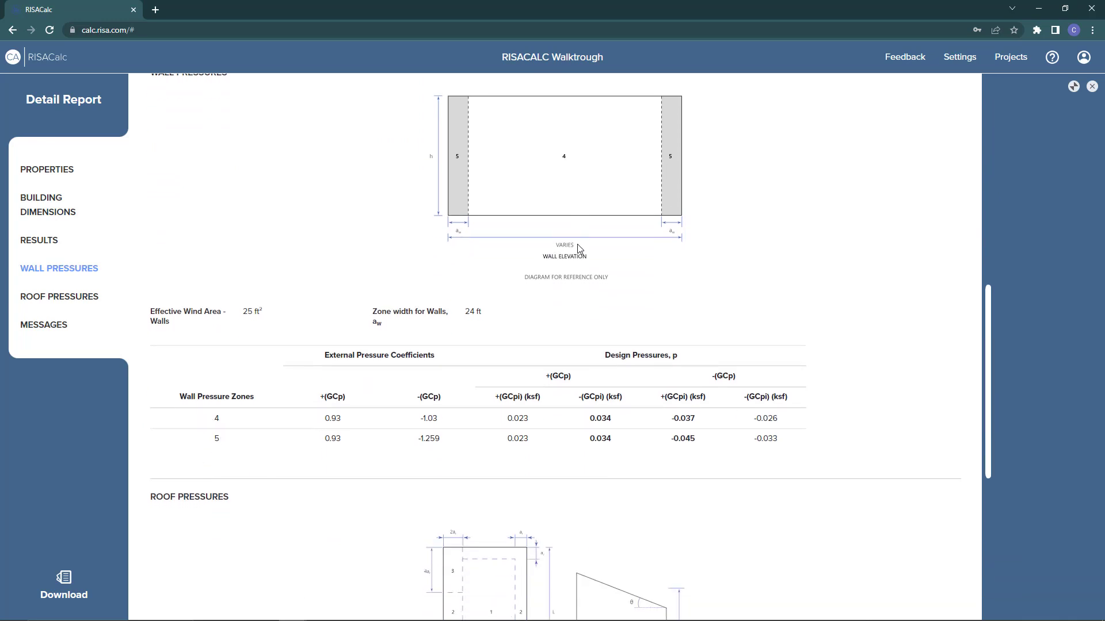
scroll(580, 249, "down", 5)
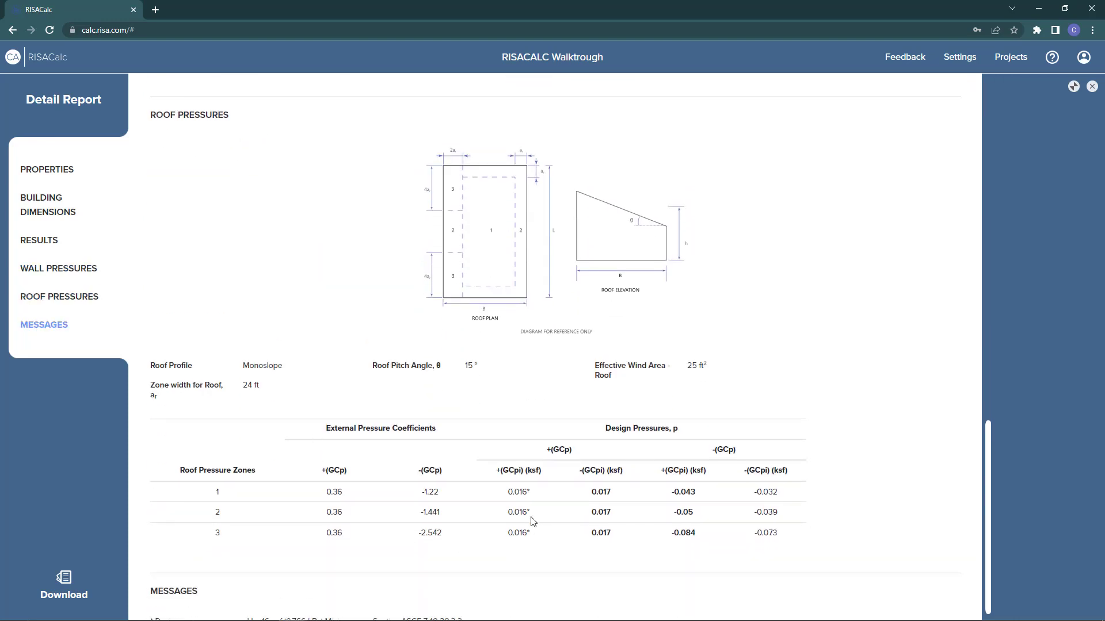
scroll(534, 516, "down", 1)
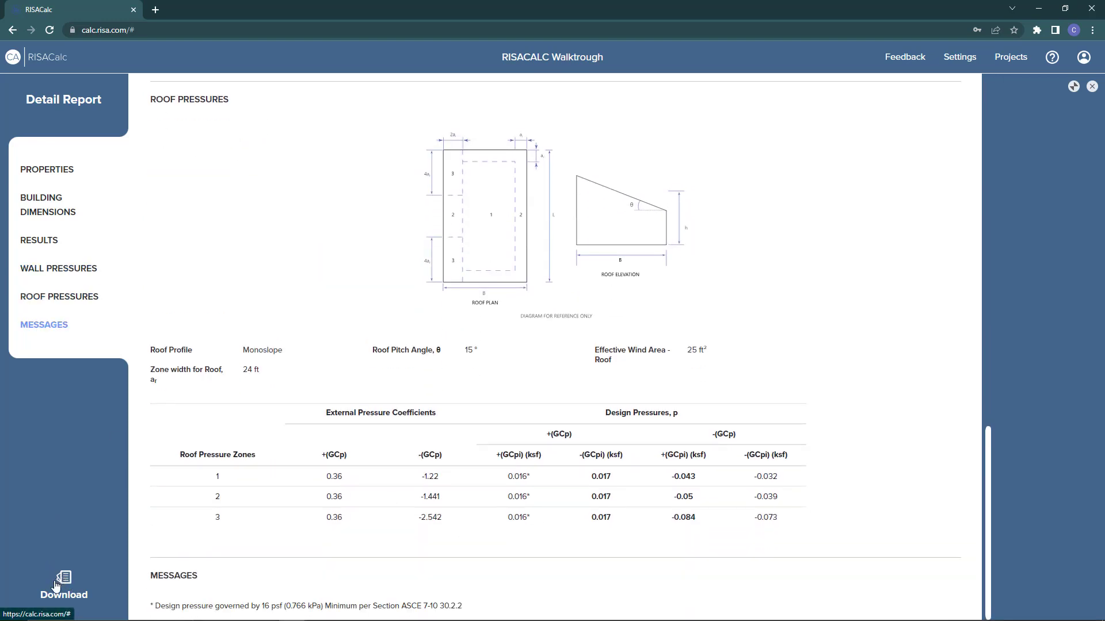
Generate the Components & Cladding report PDF with properties, Wind calculations and messages included
left_click(77, 578)
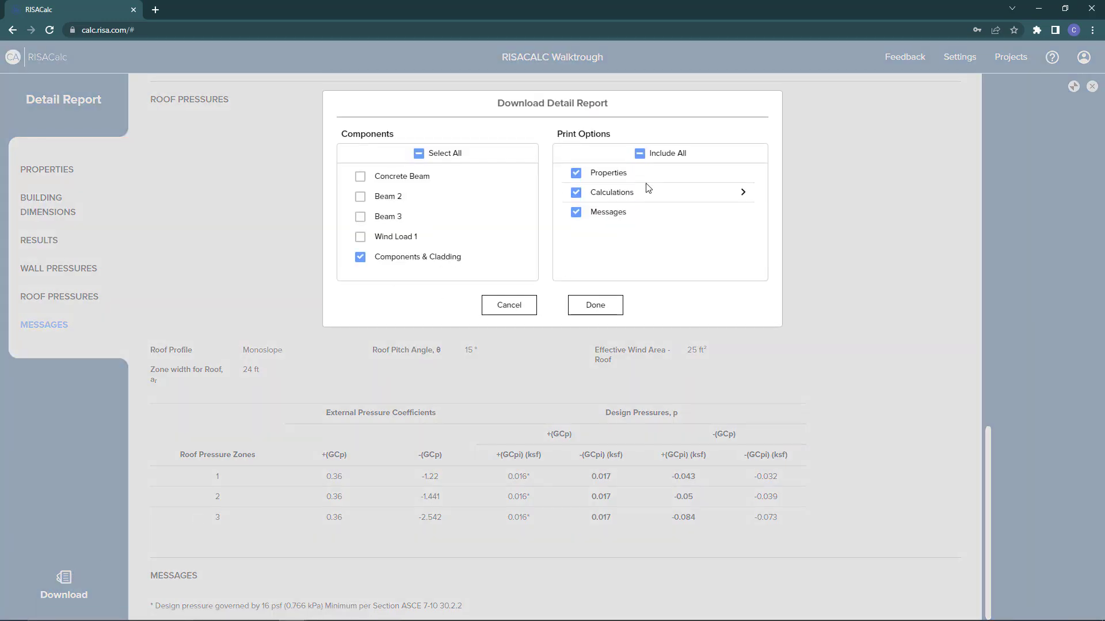
left_click(743, 193)
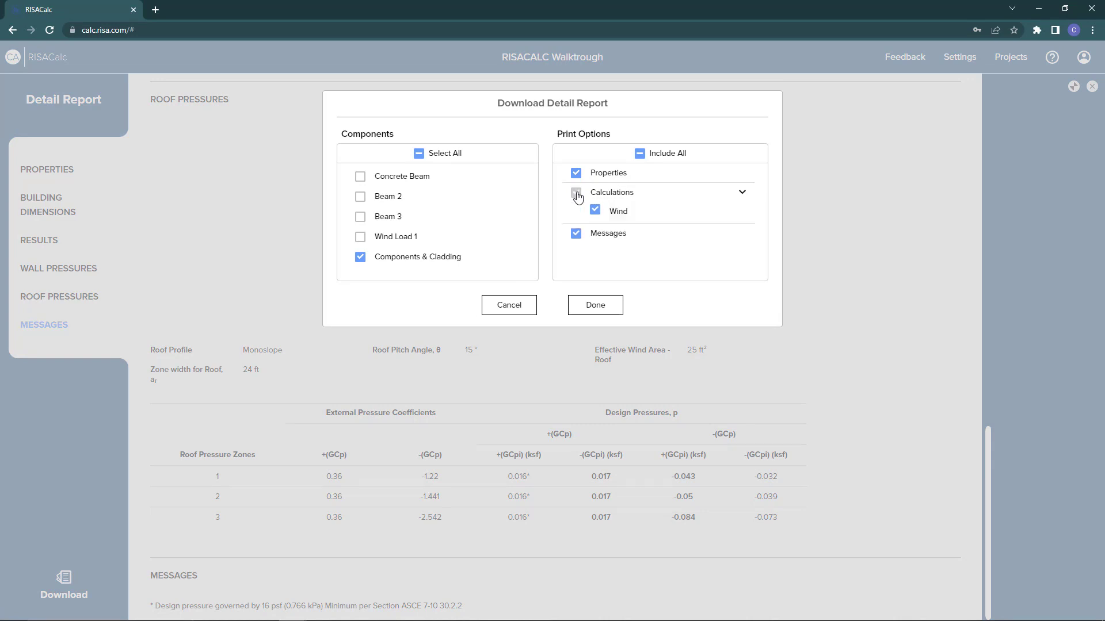
left_click(608, 309)
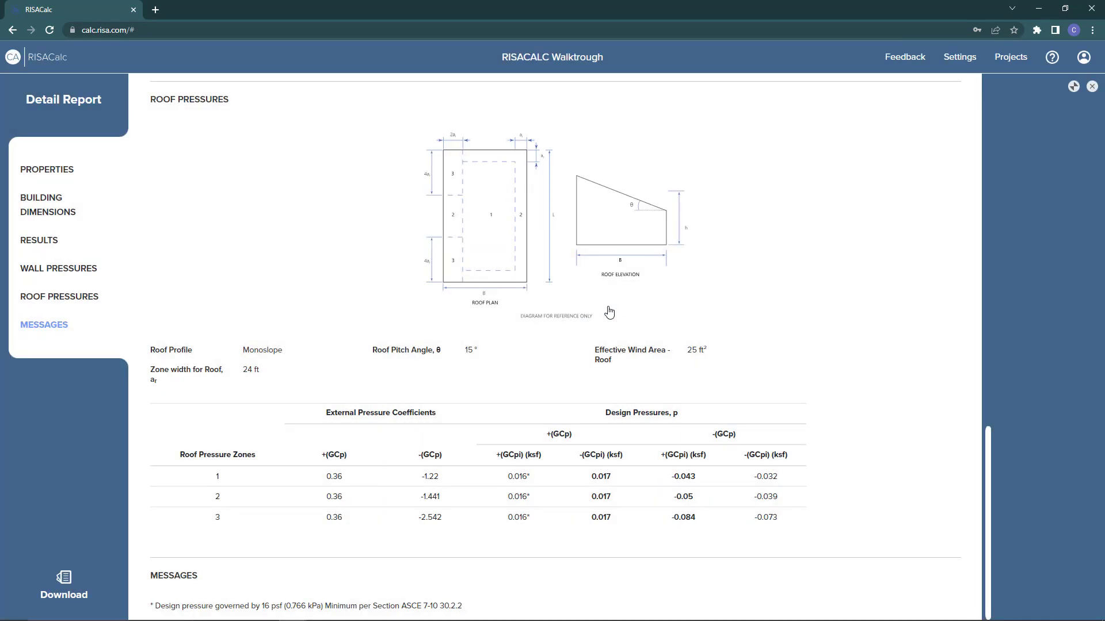